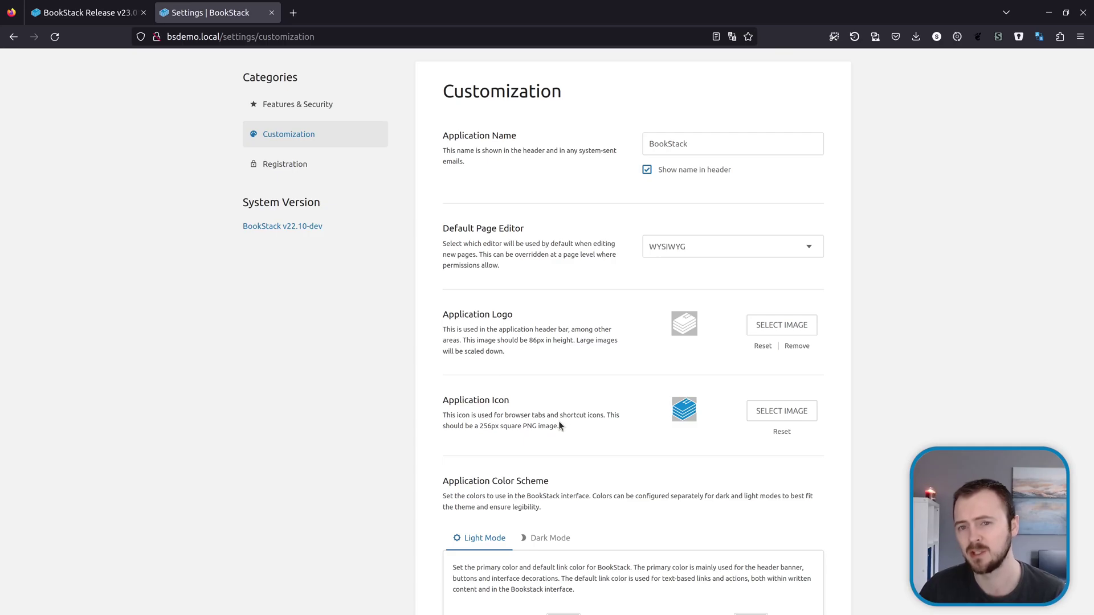
Set cat_image_800x800_2.jpg as the application icon and save the customization settings.
left_click(782, 411)
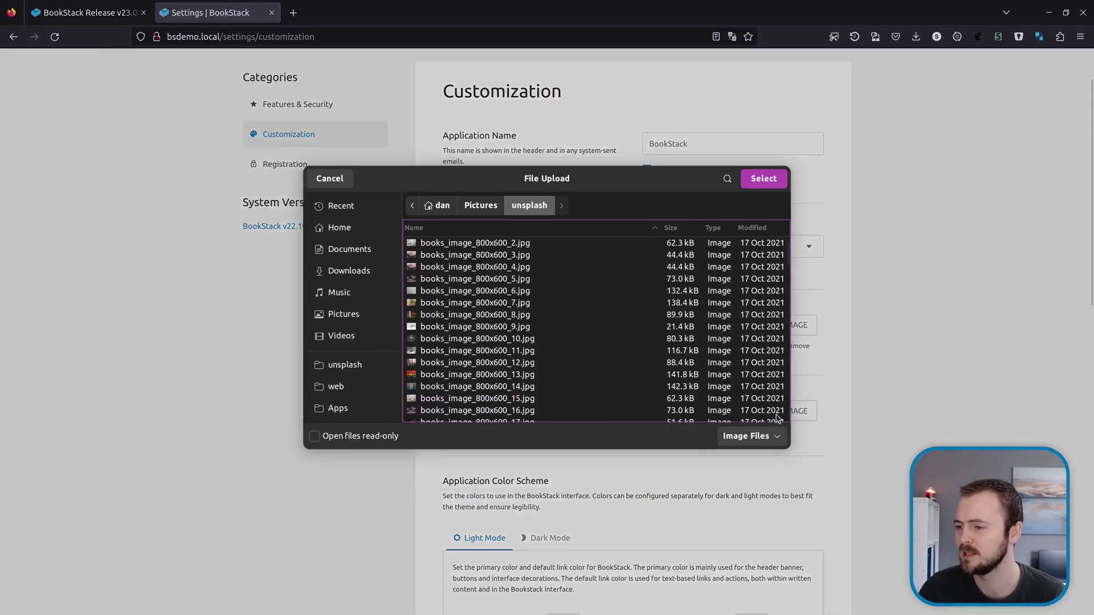
scroll(444, 348, "down", 8)
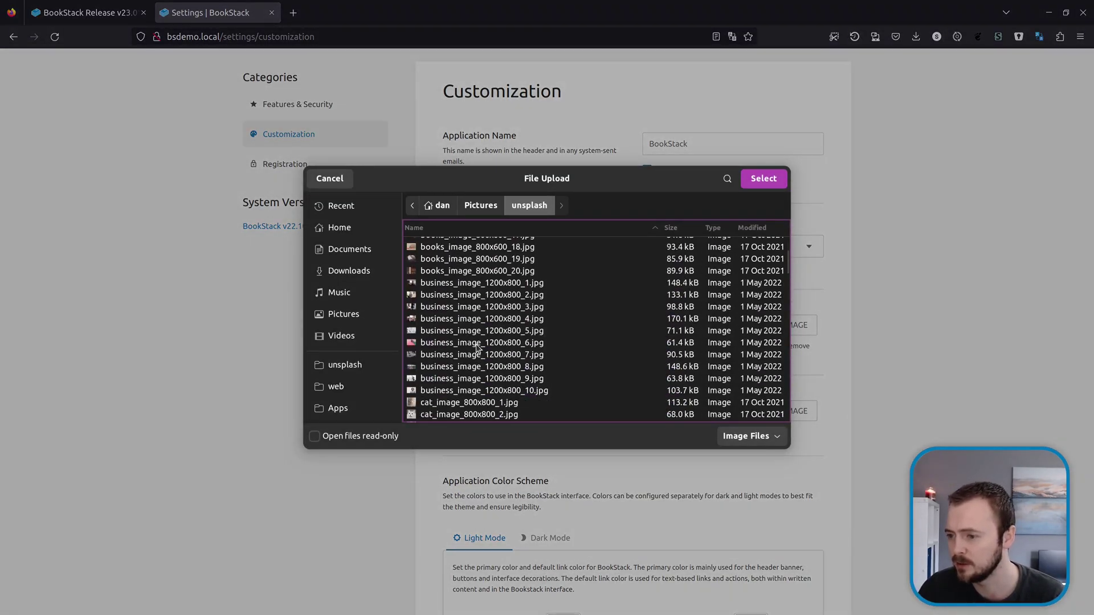
double_click(459, 336)
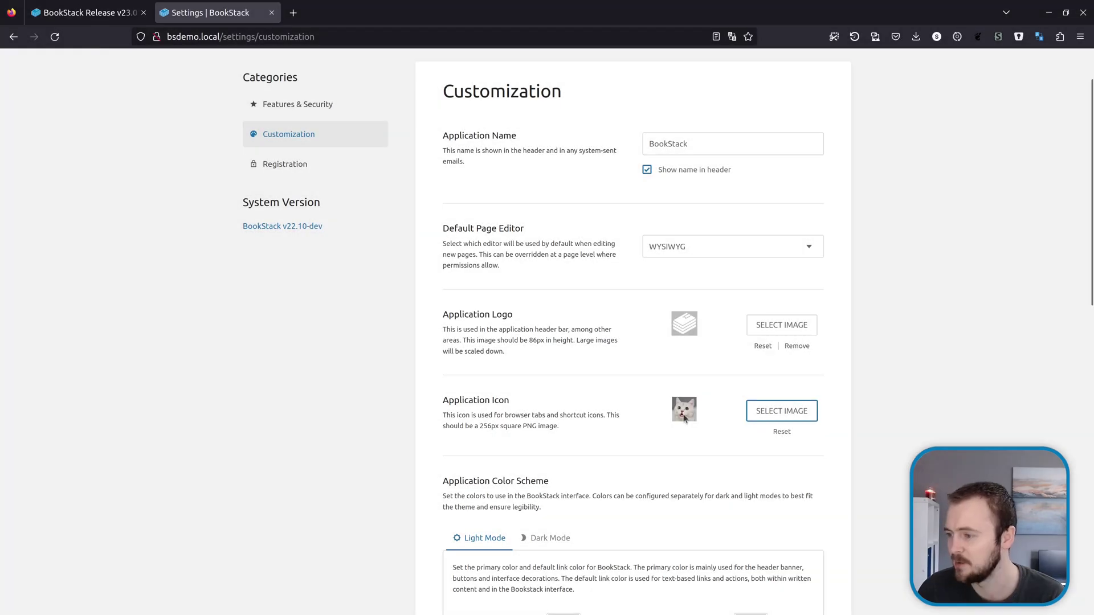
scroll(700, 404, "down", 10)
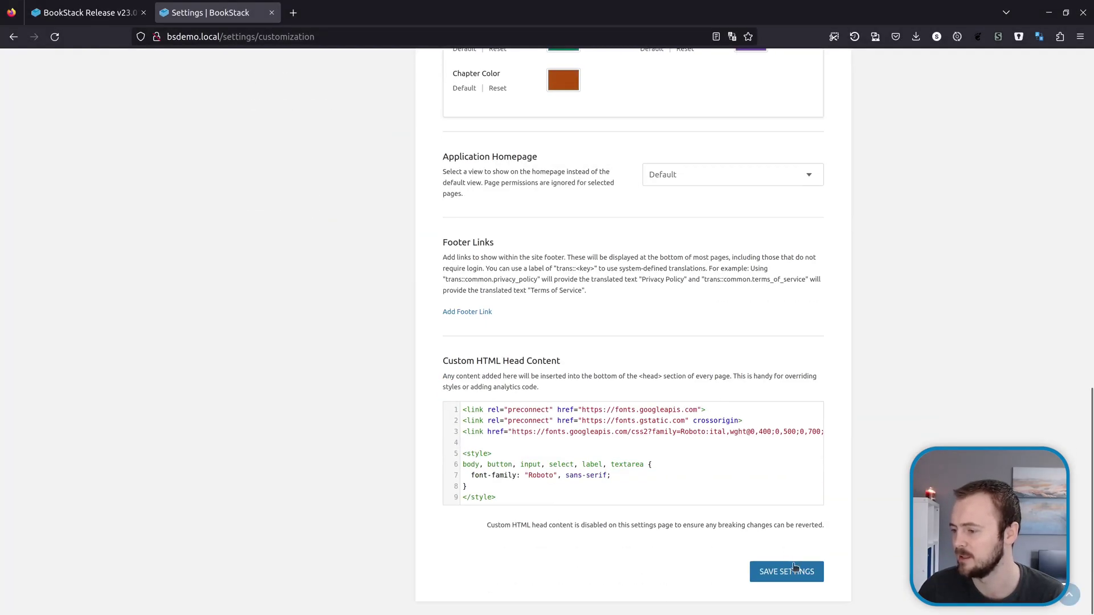
left_click(797, 573)
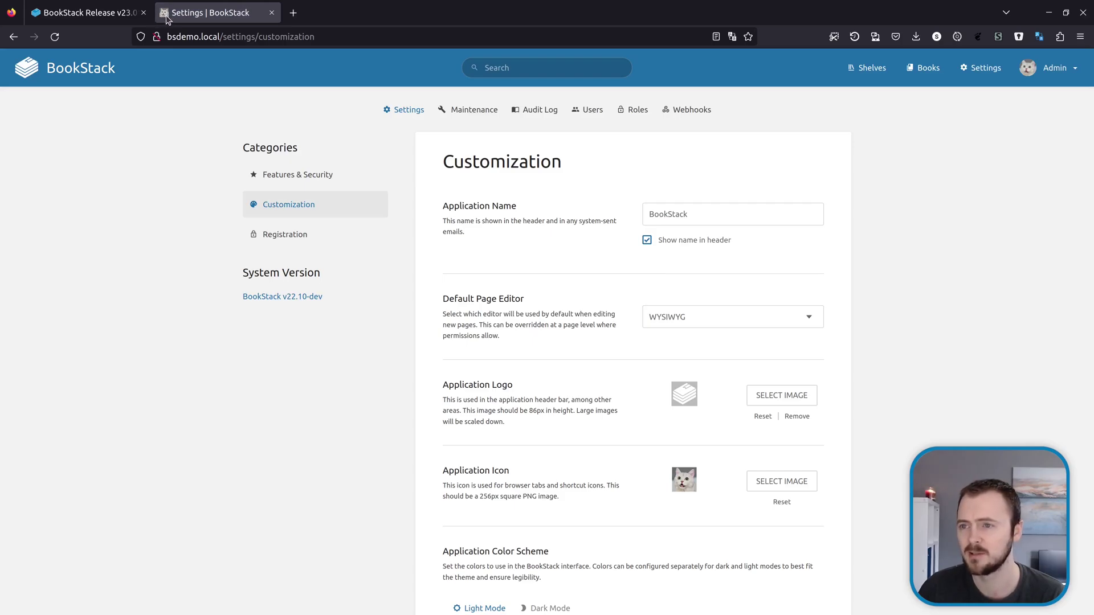
scroll(560, 366, "down", 3)
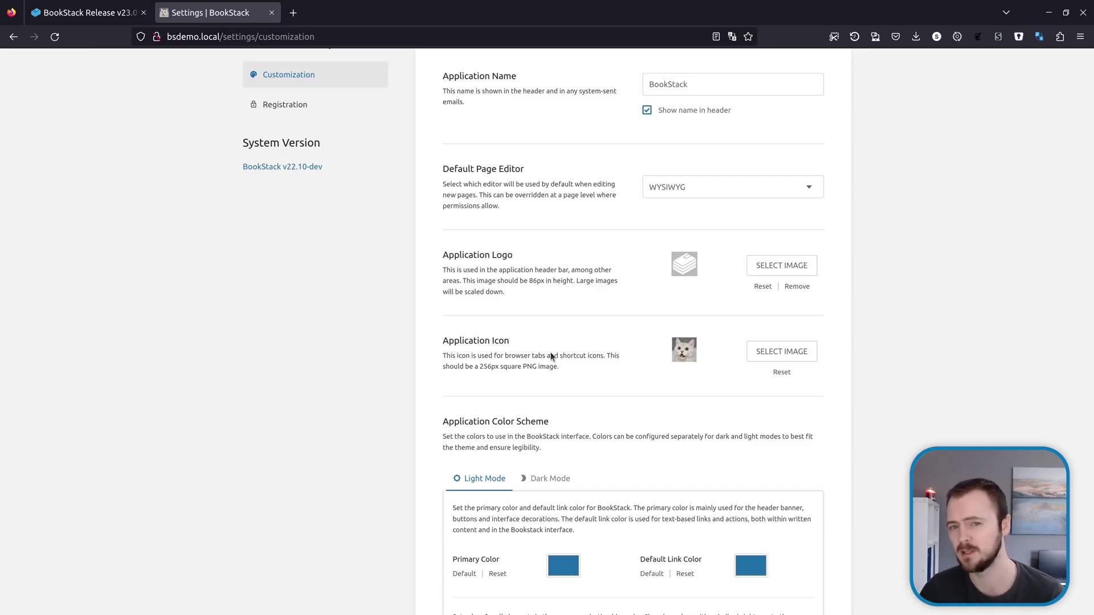
key("ctrl+Page_Up")
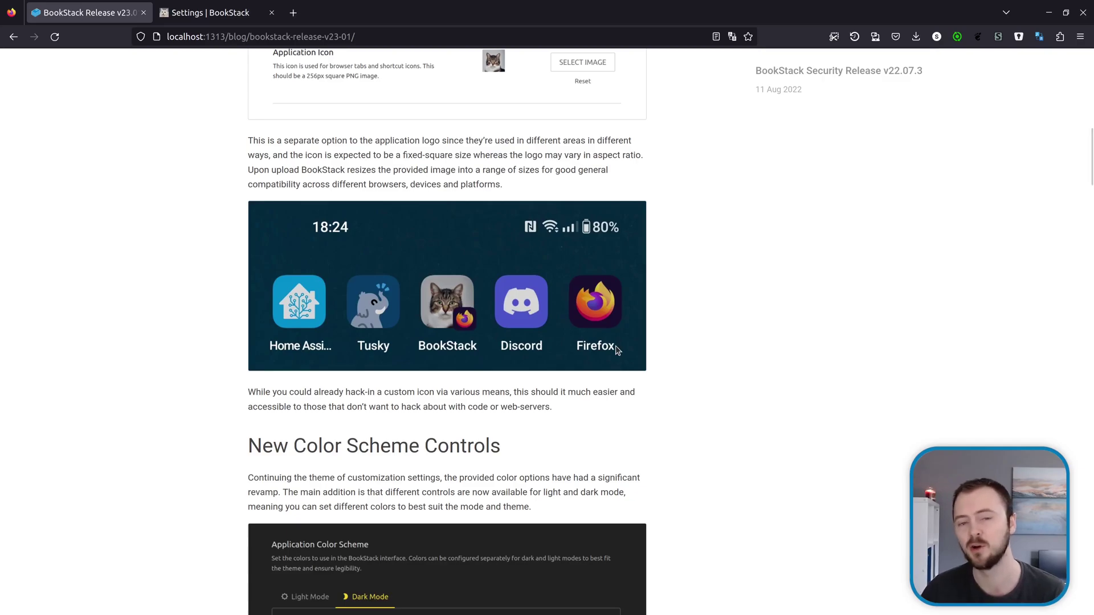
key("ctrl+Page_Down")
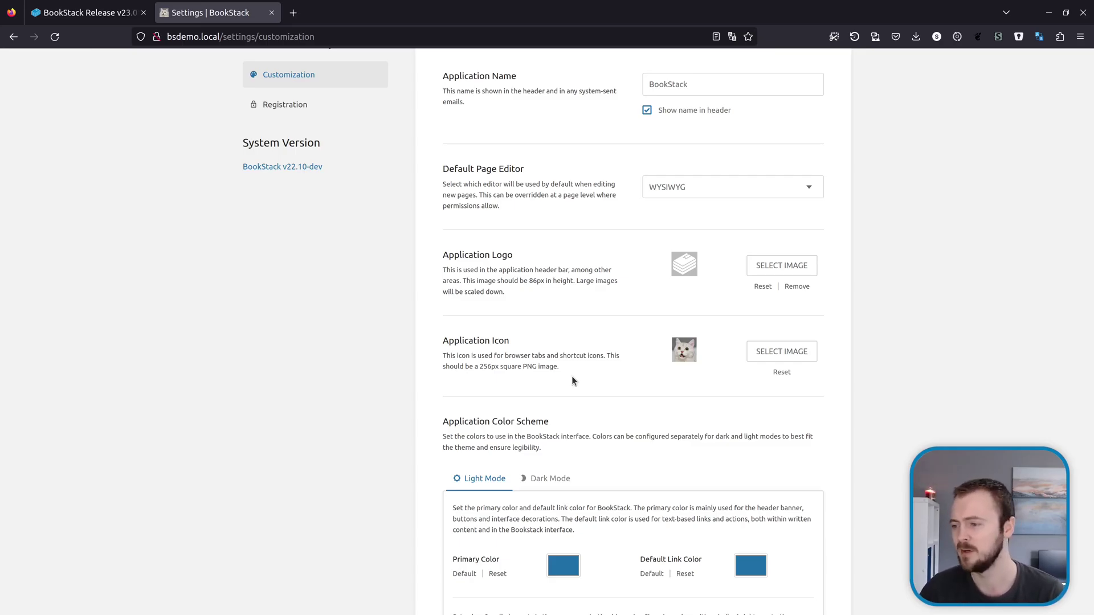
scroll(690, 195, "down", 5)
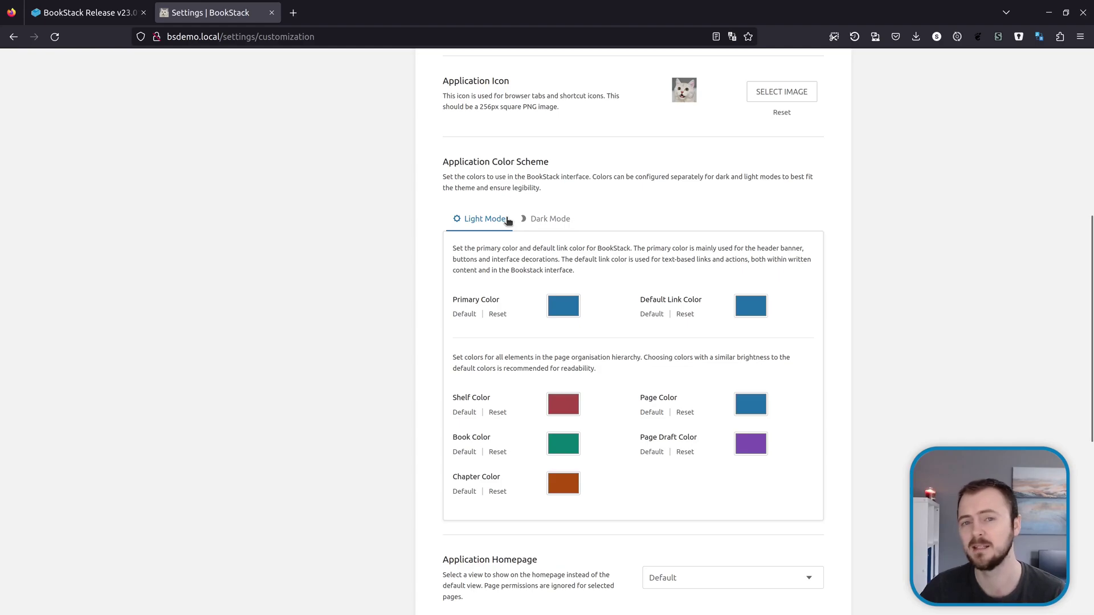
Set the dark-mode shelf colour to bright red and the book colour to green.
left_click(542, 222)
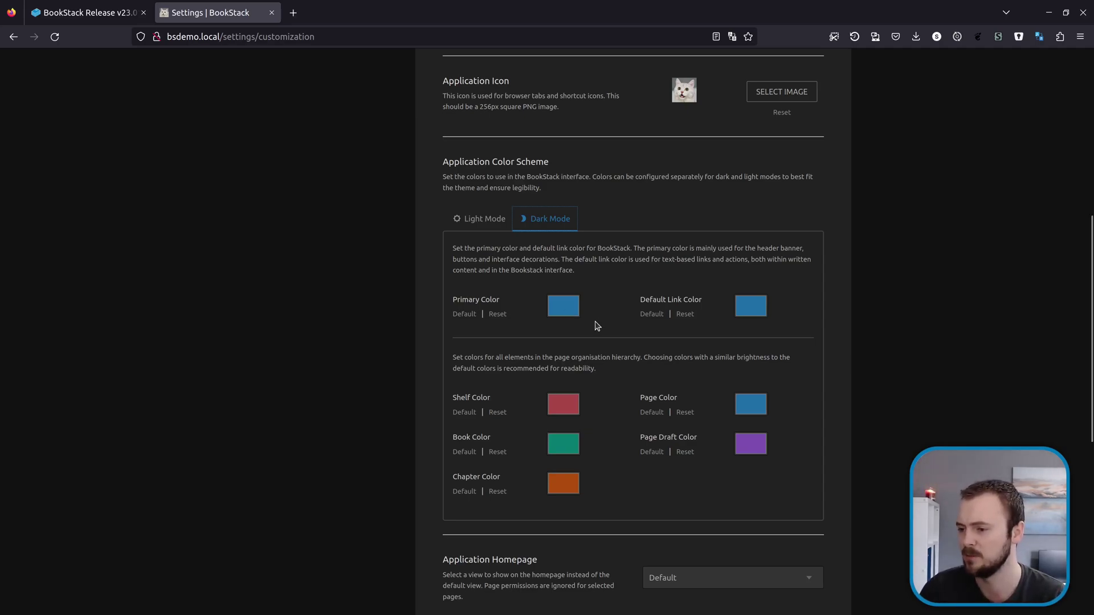
left_click(572, 407)
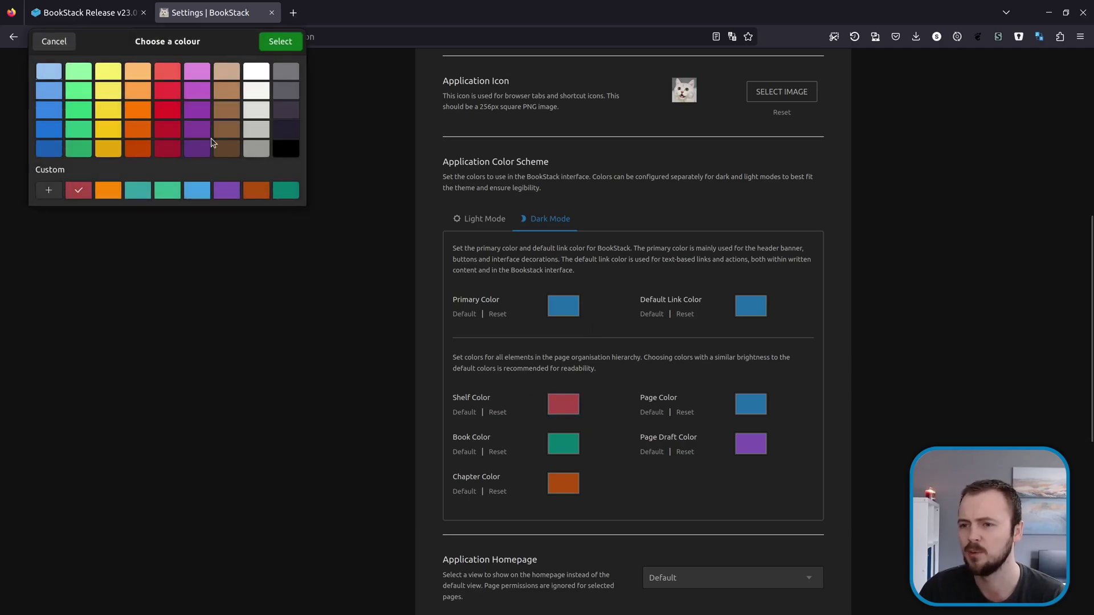
left_click(168, 110)
left_click(280, 41)
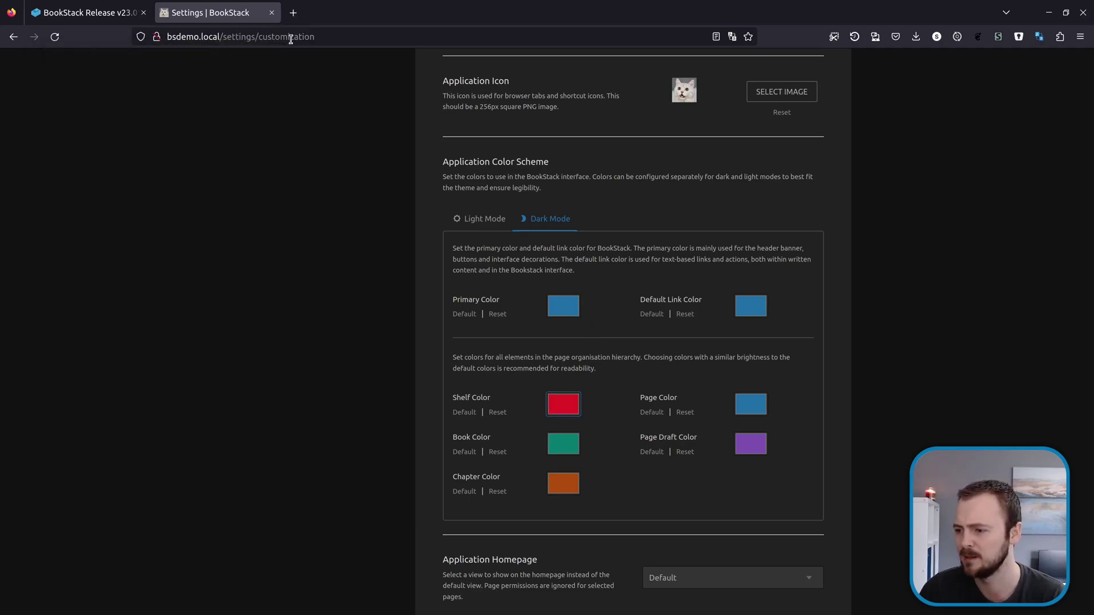
left_click(575, 444)
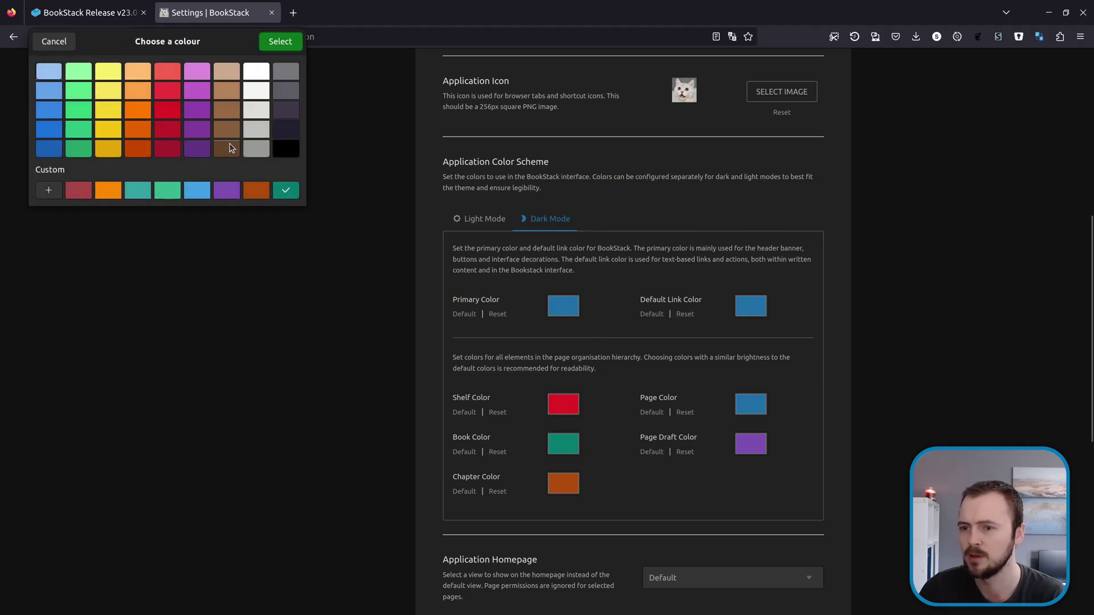
left_click(76, 126)
left_click(280, 41)
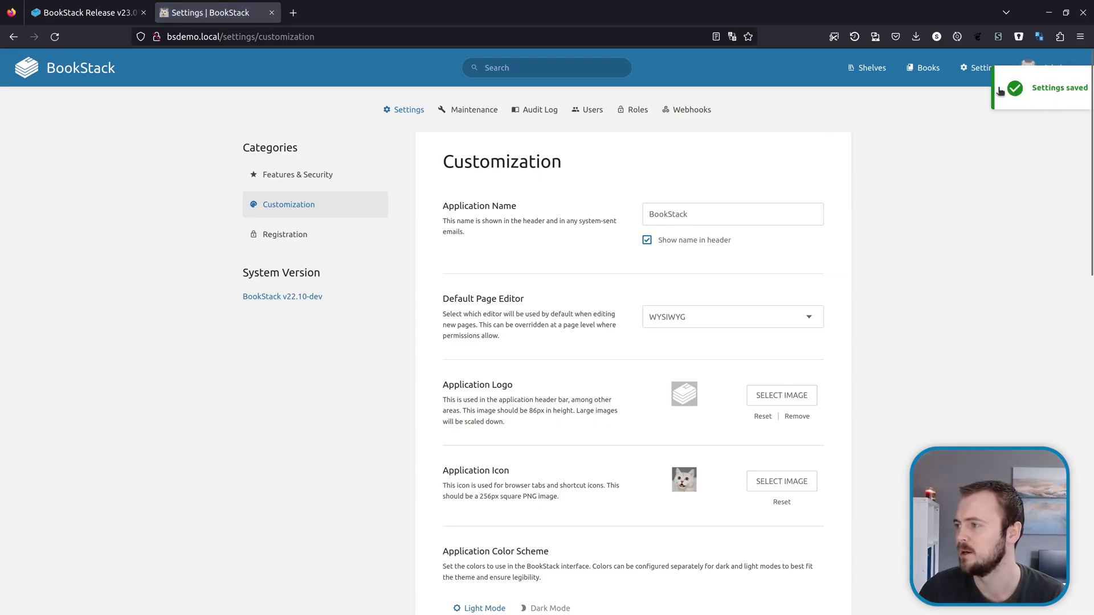
left_click(1032, 68)
Switch the BookStack site into dark mode from the admin user menu.
left_click(1025, 183)
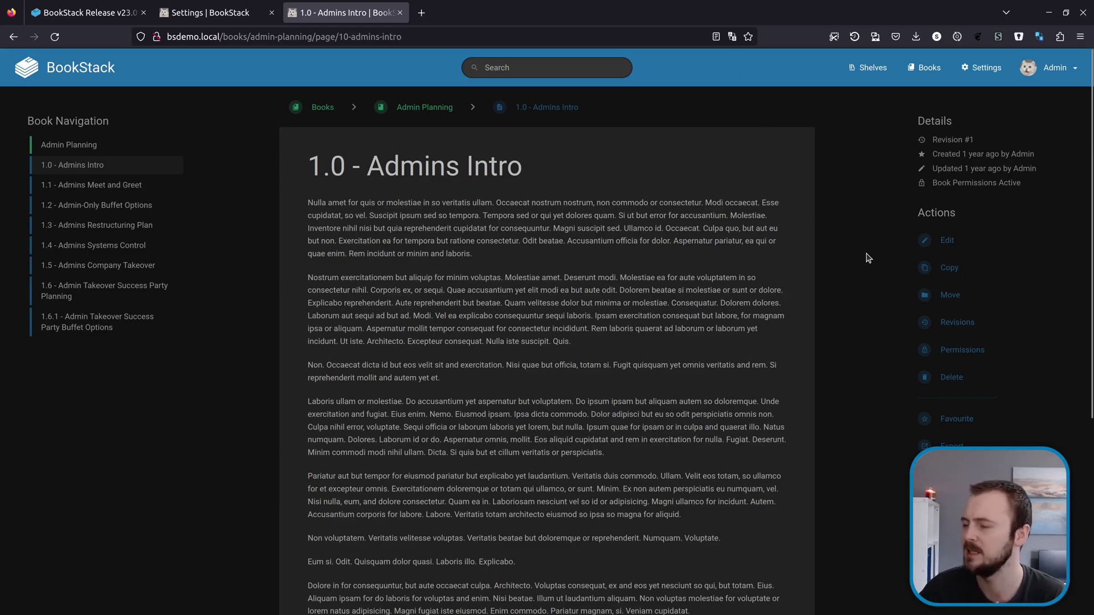
Set the default link colour to yellow and reload the 1.0 - Admins Intro page to see it.
key("ctrl+Page_Up")
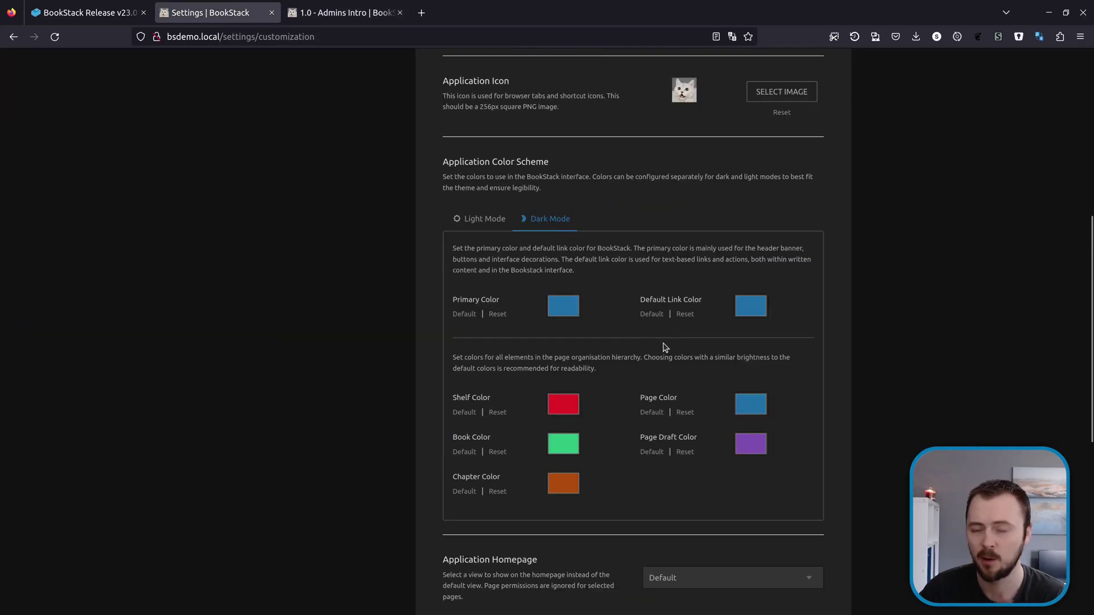
left_click(752, 311)
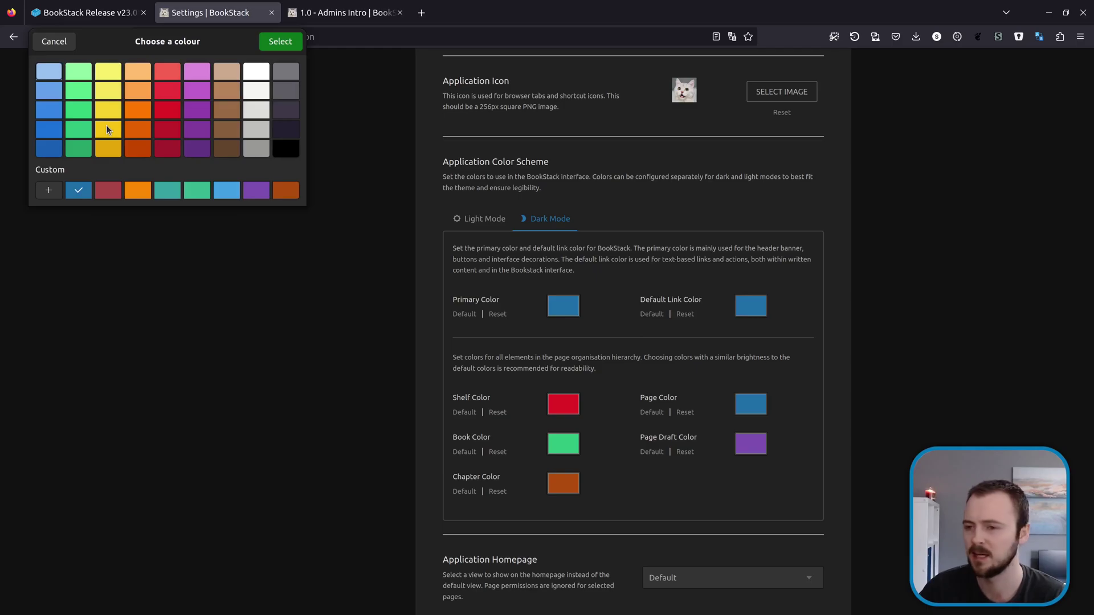
left_click(294, 45)
scroll(778, 300, "down", 3)
scroll(780, 302, "down", 4)
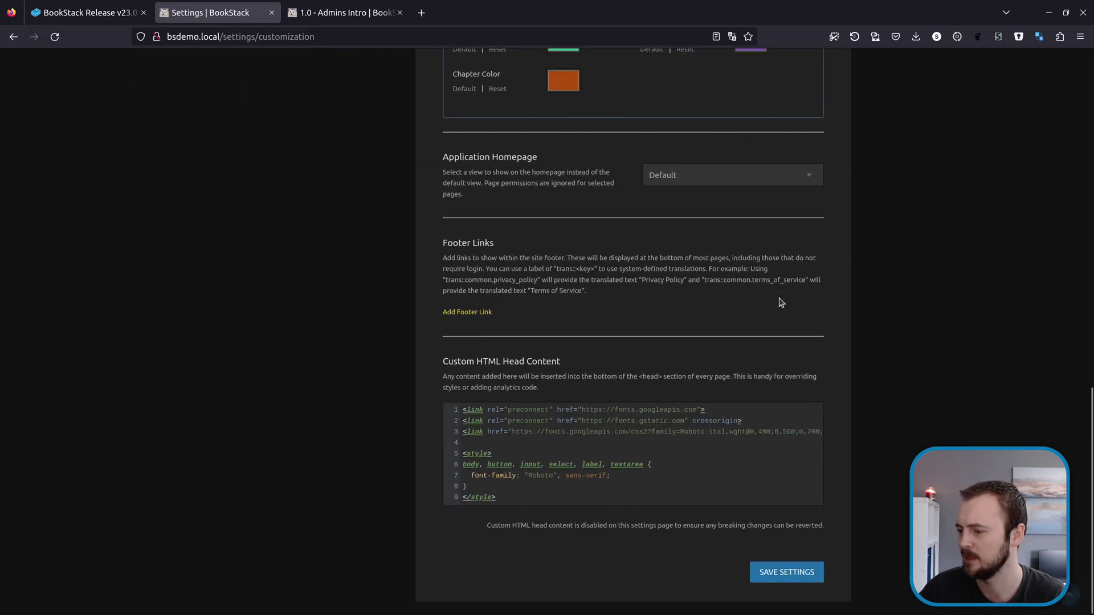
left_click(330, 19)
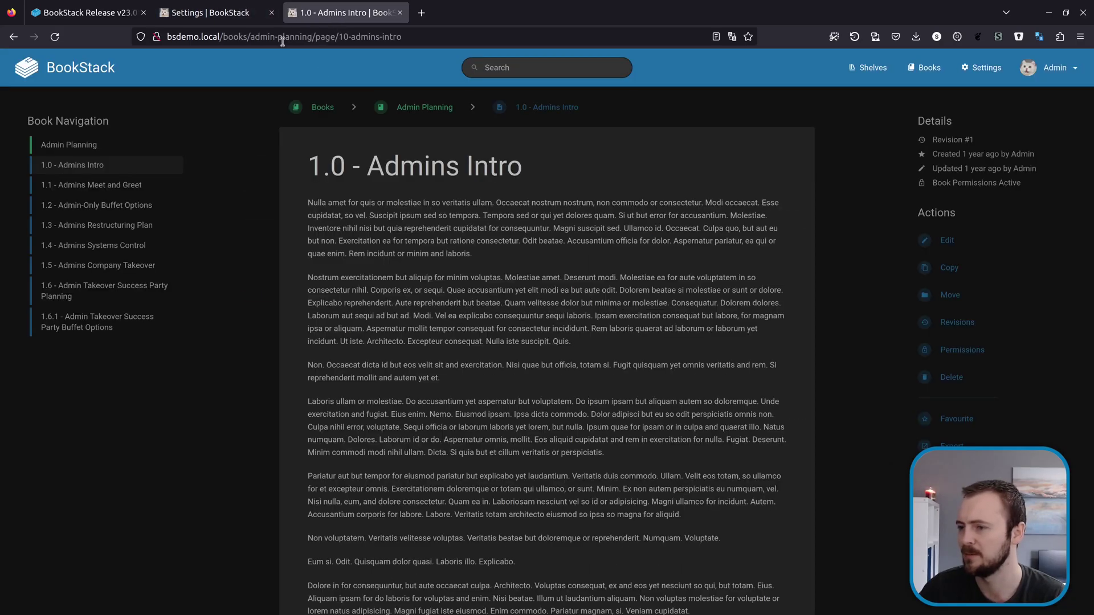
left_click(55, 37)
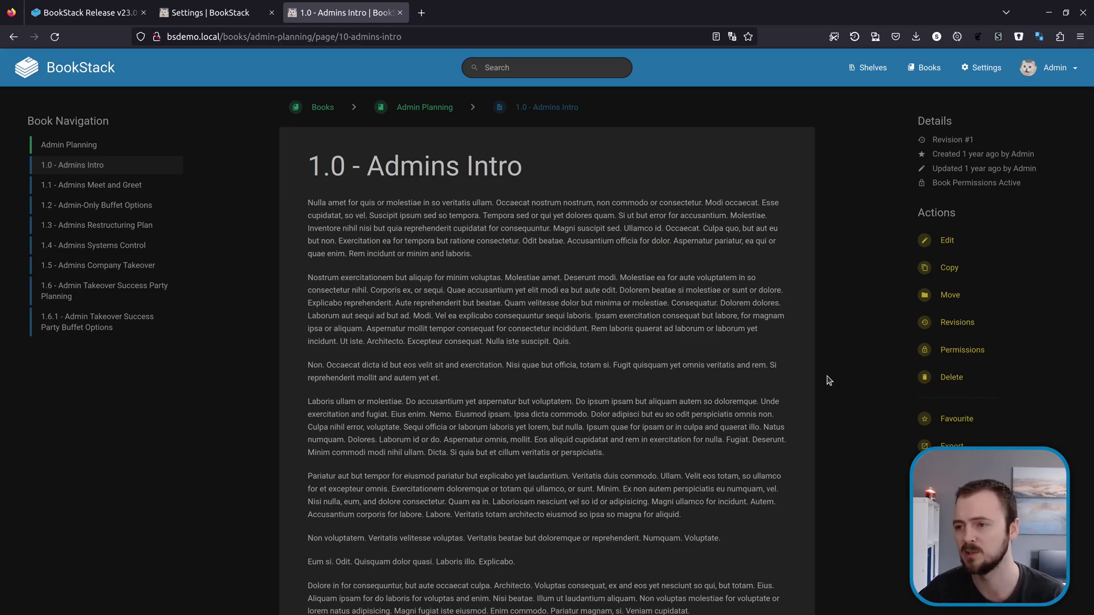
Return to the settings and show the Light Mode colour scheme options.
key("ctrl+Page_Up")
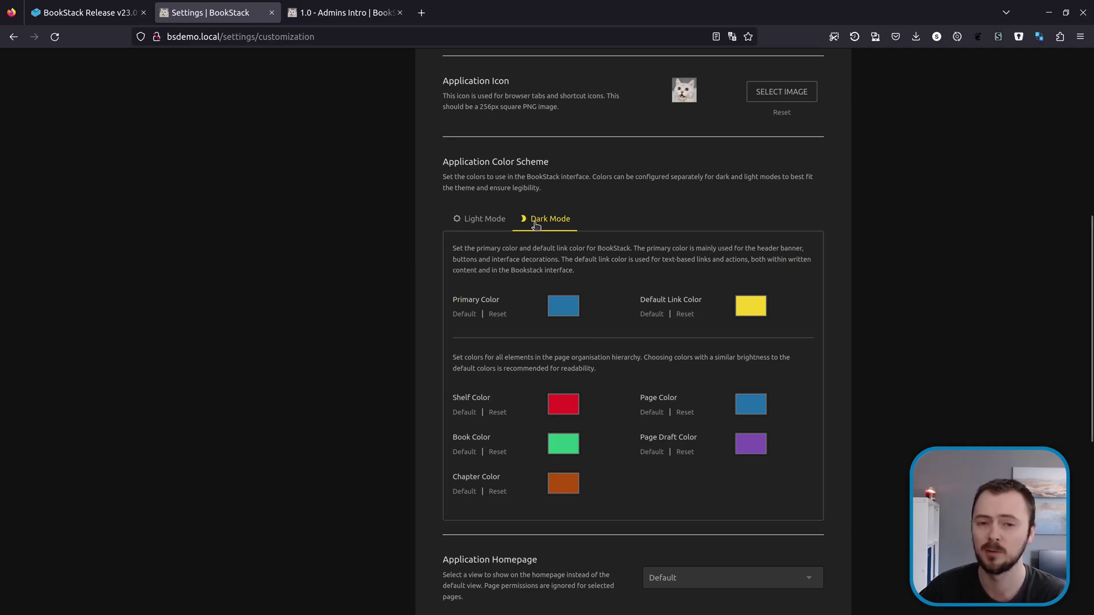
left_click(492, 223)
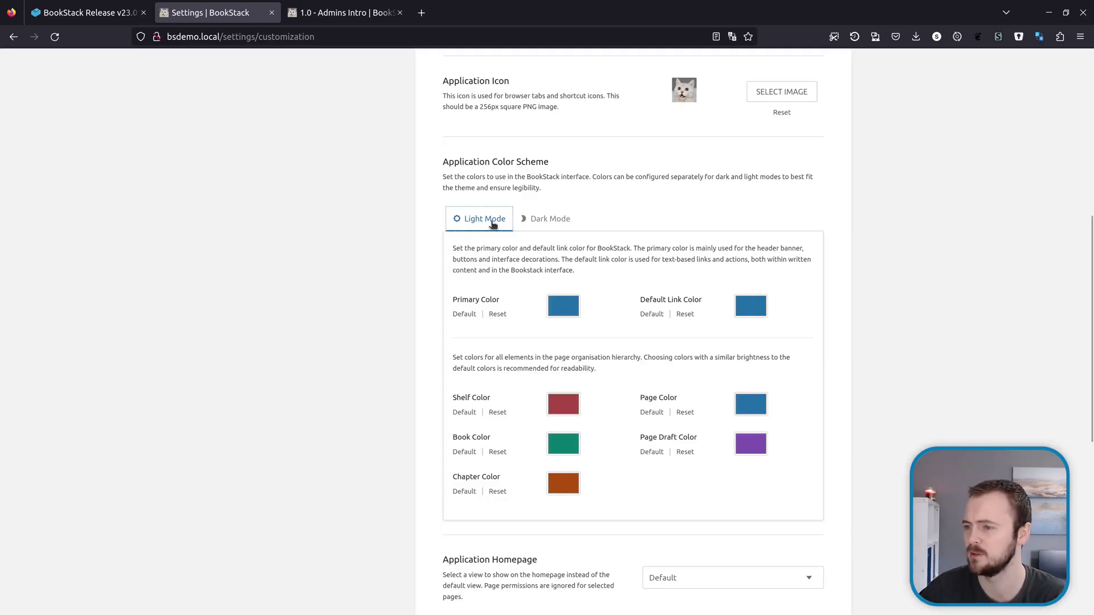
left_click(661, 254)
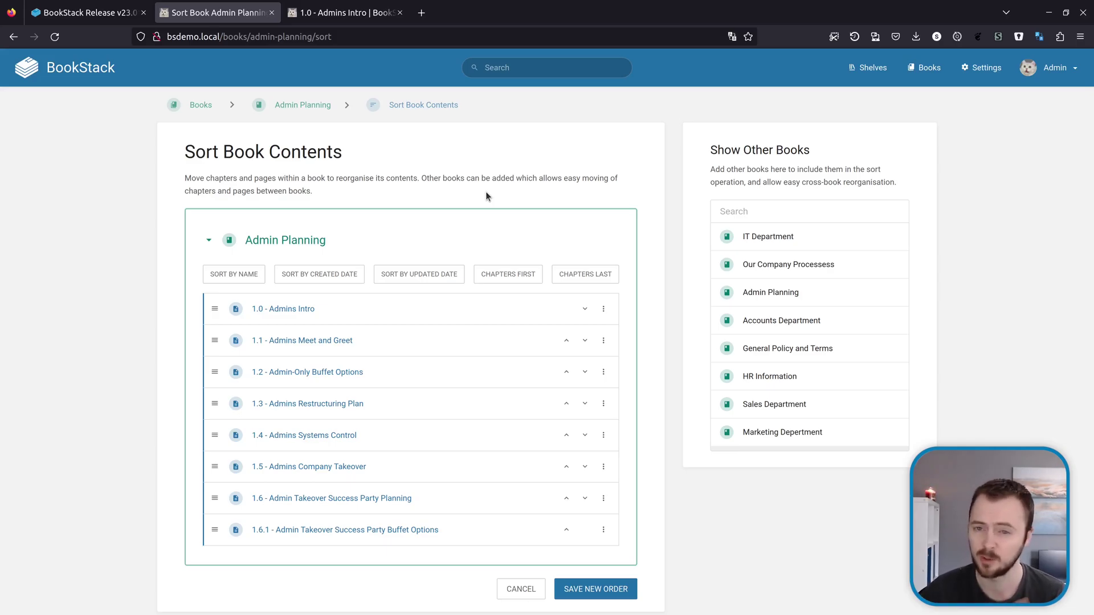
Collapse the Admin Planning book and add the IT Department book to the sort view.
left_click(455, 238)
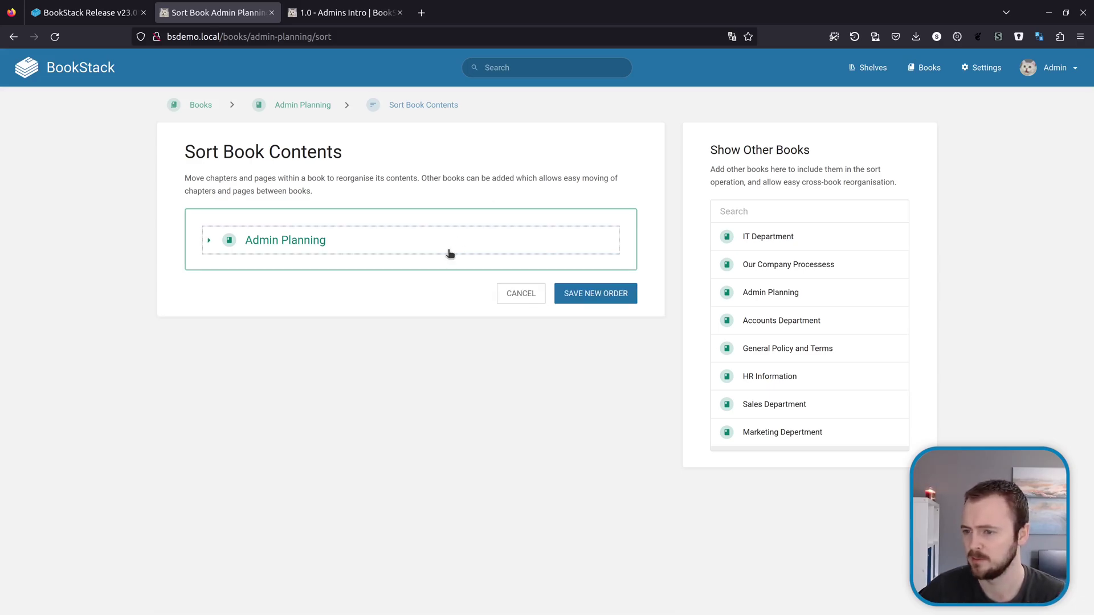
left_click(451, 250)
left_click(452, 245)
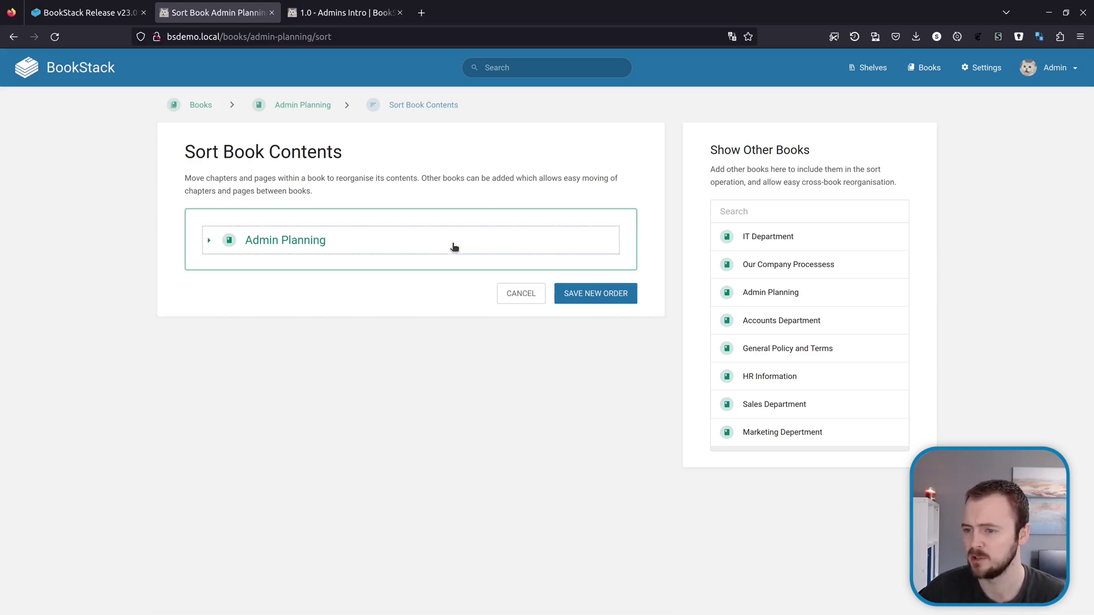
left_click(771, 239)
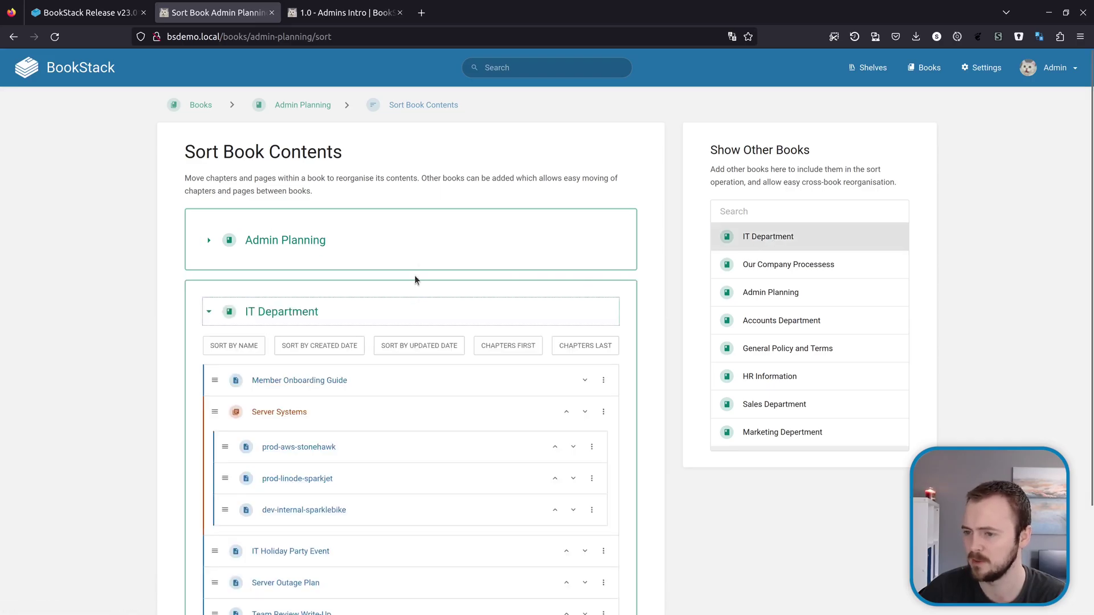
left_click(389, 245)
left_click(400, 240)
scroll(494, 260, "down", 2)
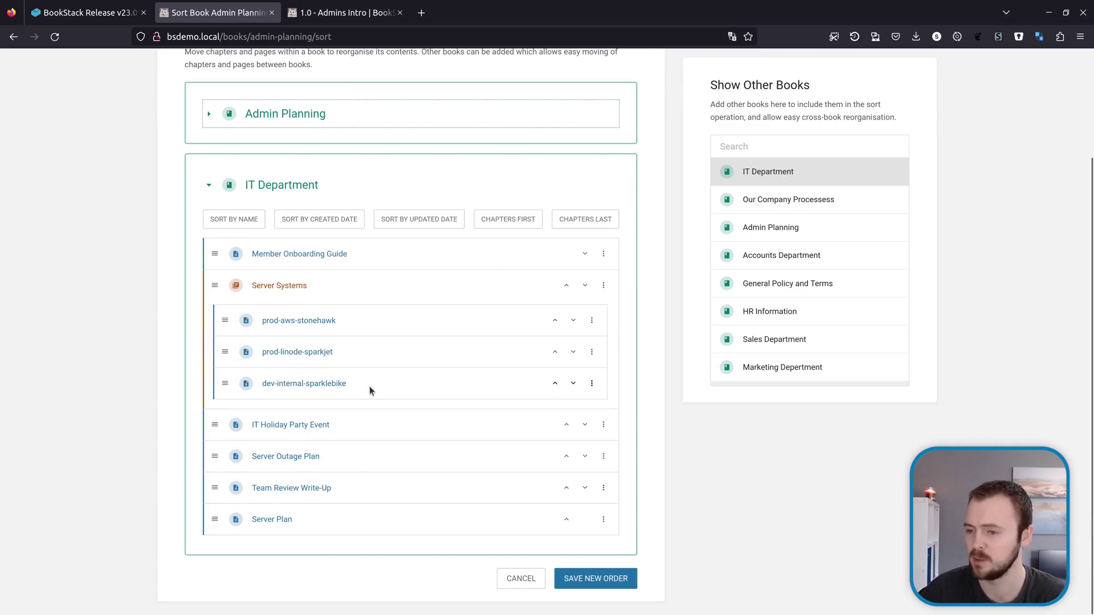
scroll(370, 387, "up", 1)
scroll(371, 388, "down", 1)
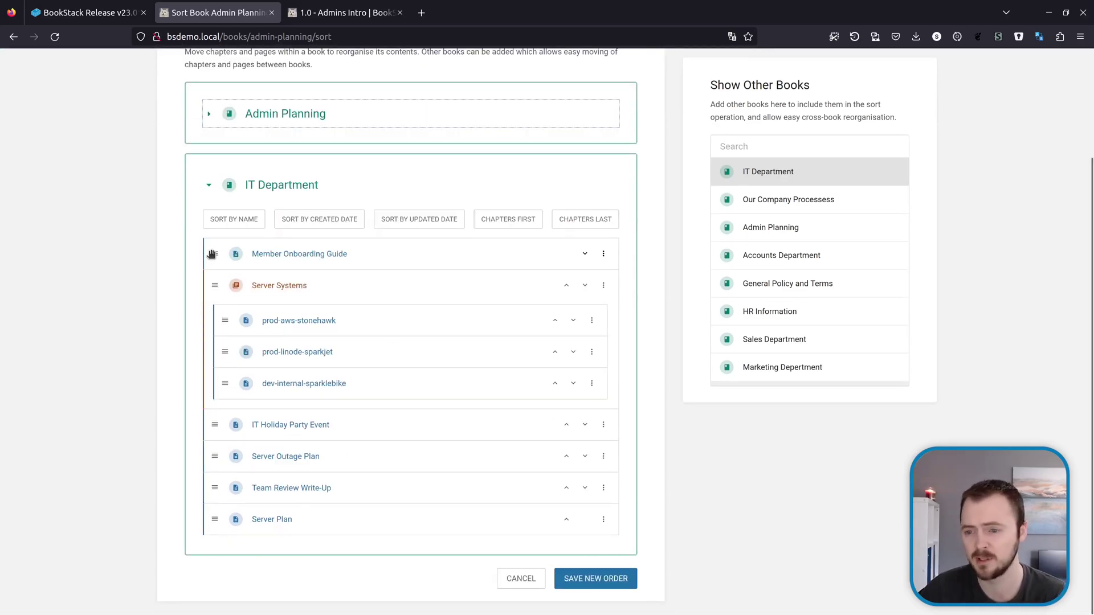
Move Server Plan below Server Systems and drag IT Holiday Party Event through Team Review Write-Up into that chapter.
left_click_drag(215, 520, 374, 456)
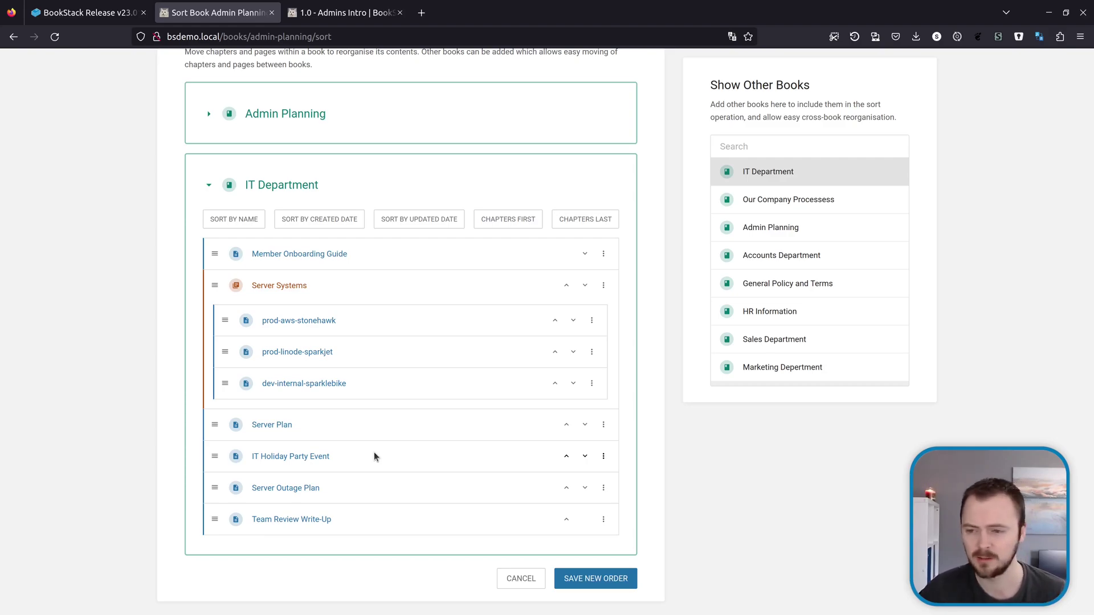
left_click(374, 456, "ctrl")
left_click(365, 519, "shift")
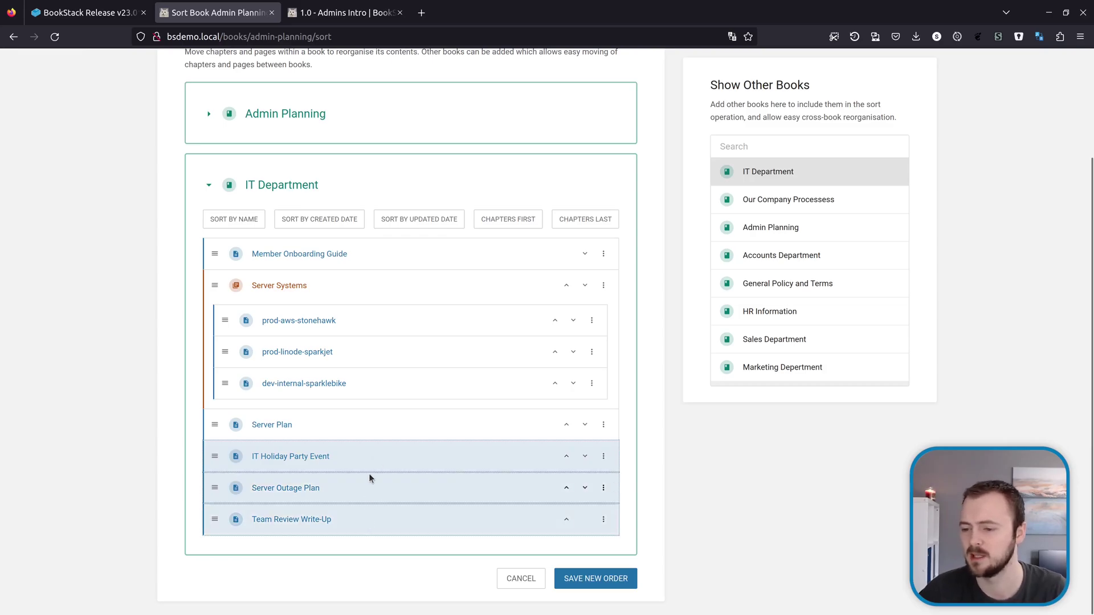
left_click_drag(339, 456, 381, 422)
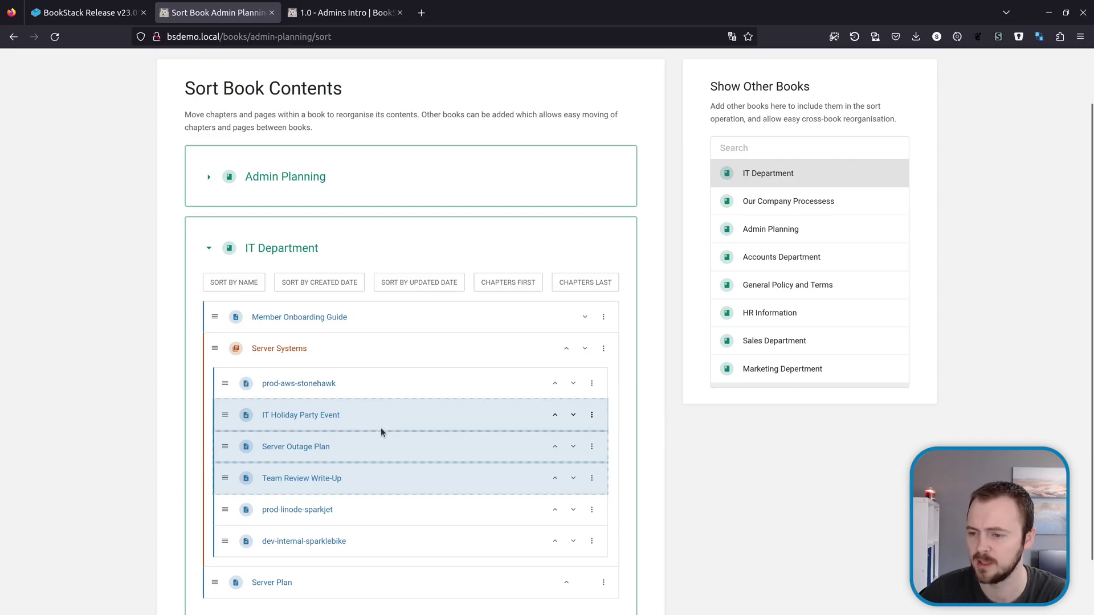
left_click(499, 444)
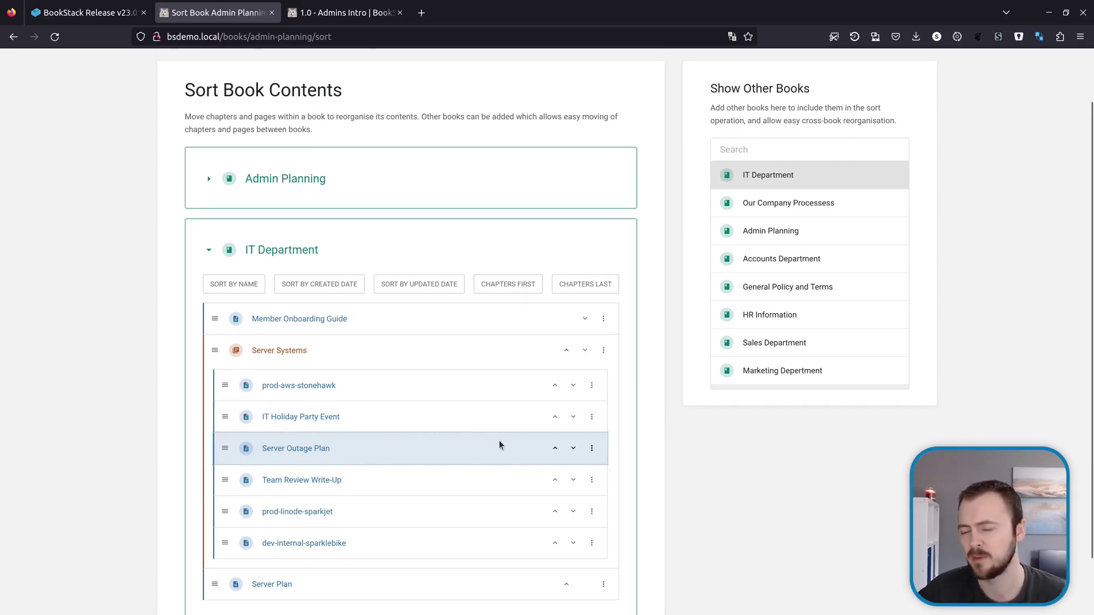
Move Server Outage Plan up one place and back down, then show its extra move options.
left_click(556, 449)
left_click(573, 416)
left_click(592, 448)
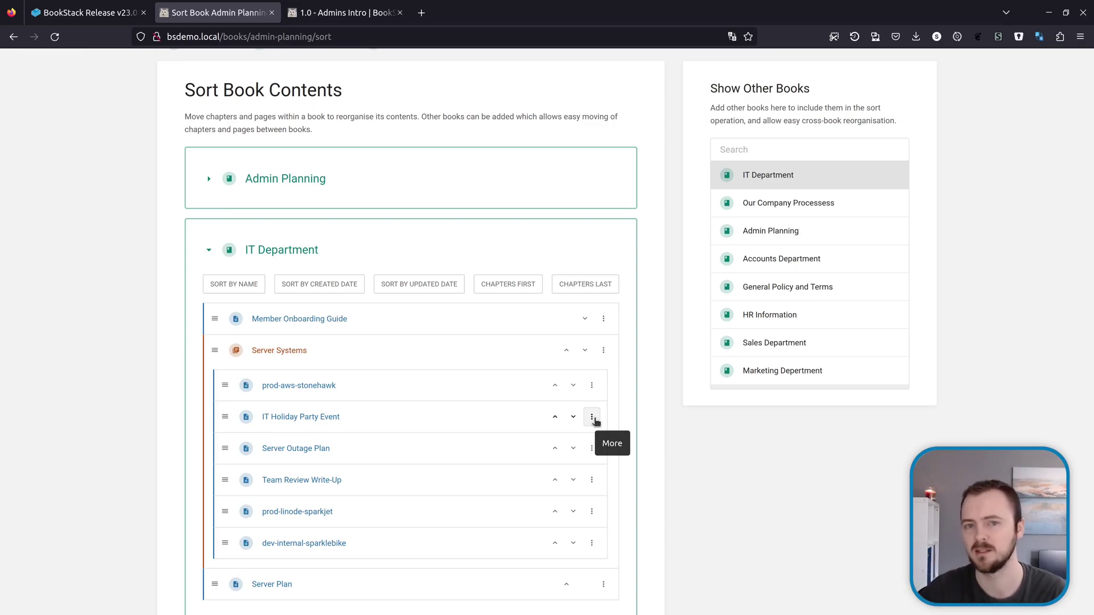
From Show Other Books, add HR Information, then General Policy and Terms, to the sort view.
scroll(594, 420, "up", 2)
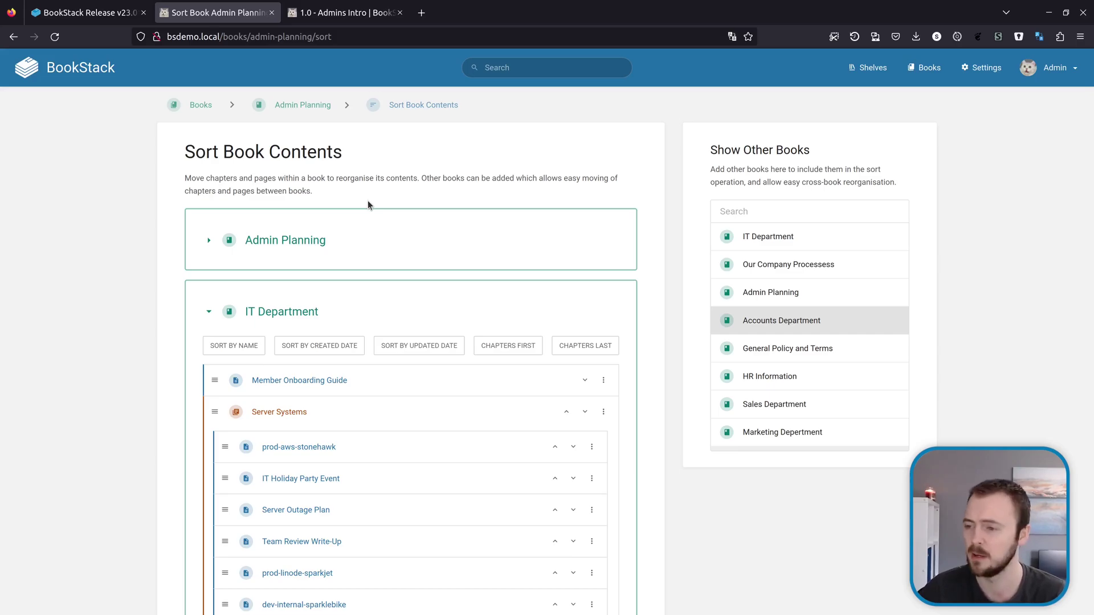
scroll(496, 306, "down", 2)
scroll(495, 306, "up", 2)
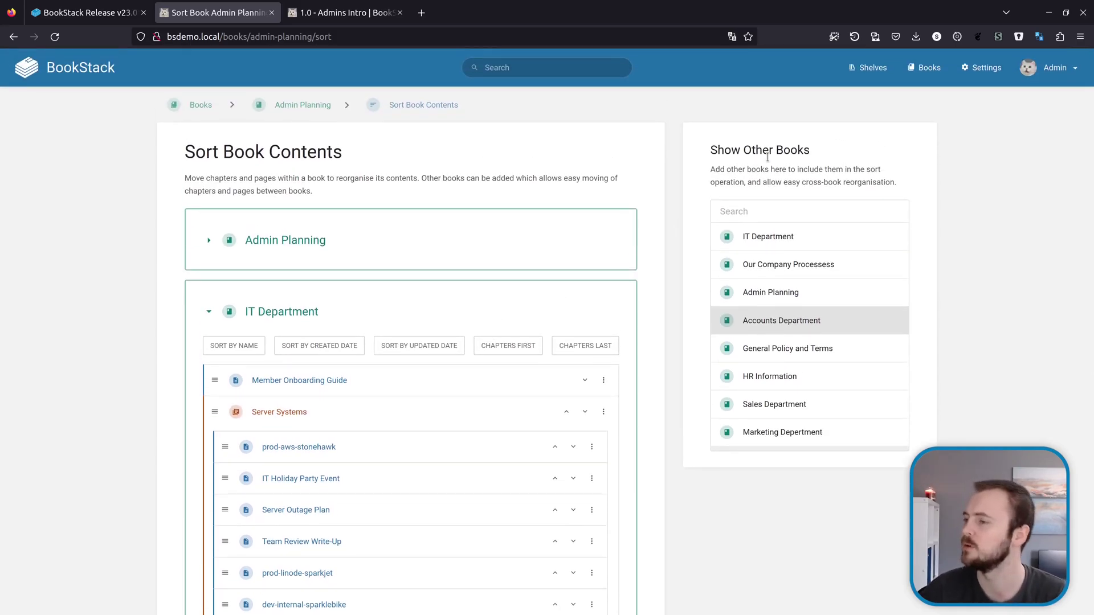
scroll(767, 157, "down", 6)
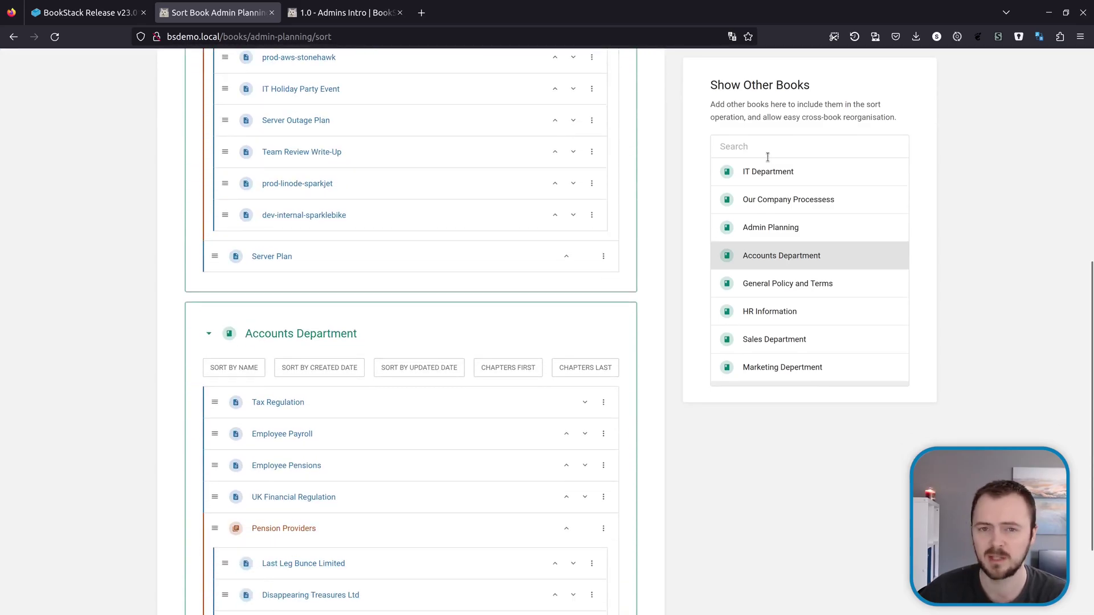
scroll(768, 158, "down", 2)
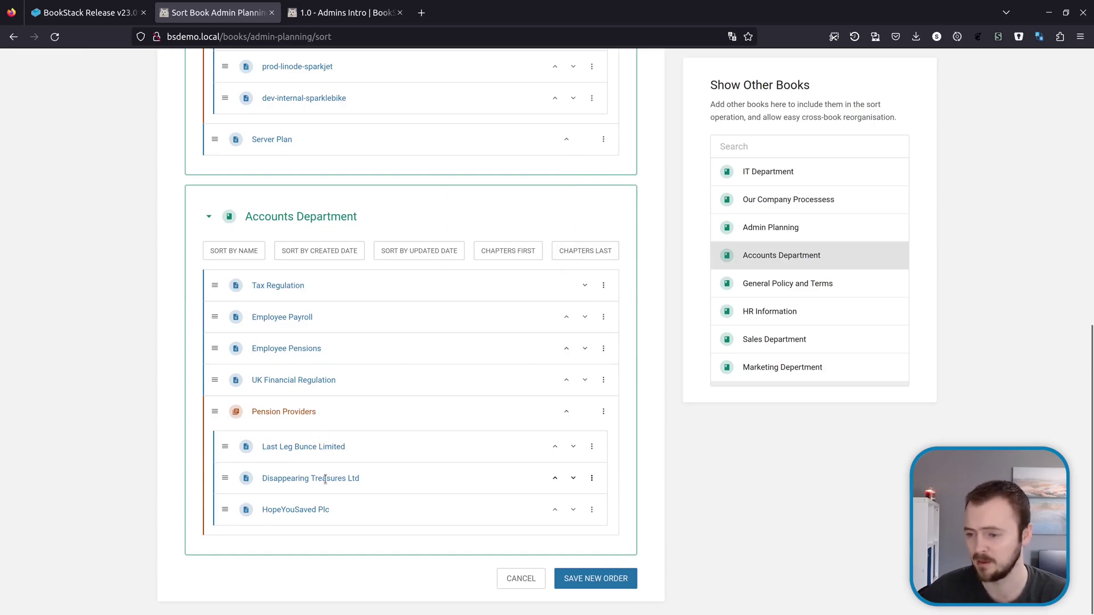
left_click(832, 310)
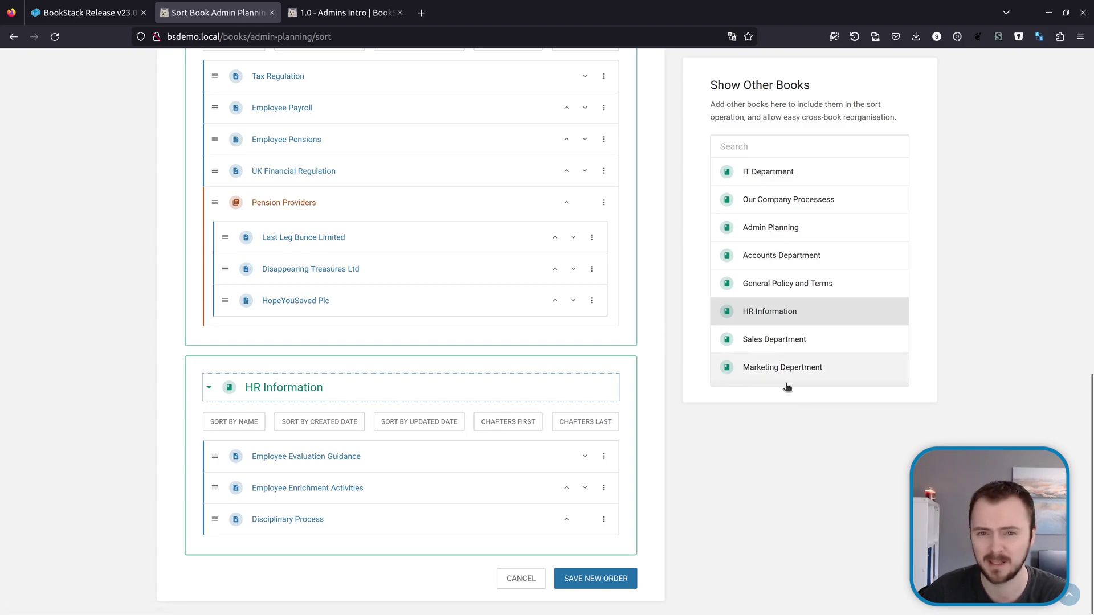
left_click(820, 285)
scroll(666, 387, "down", 1)
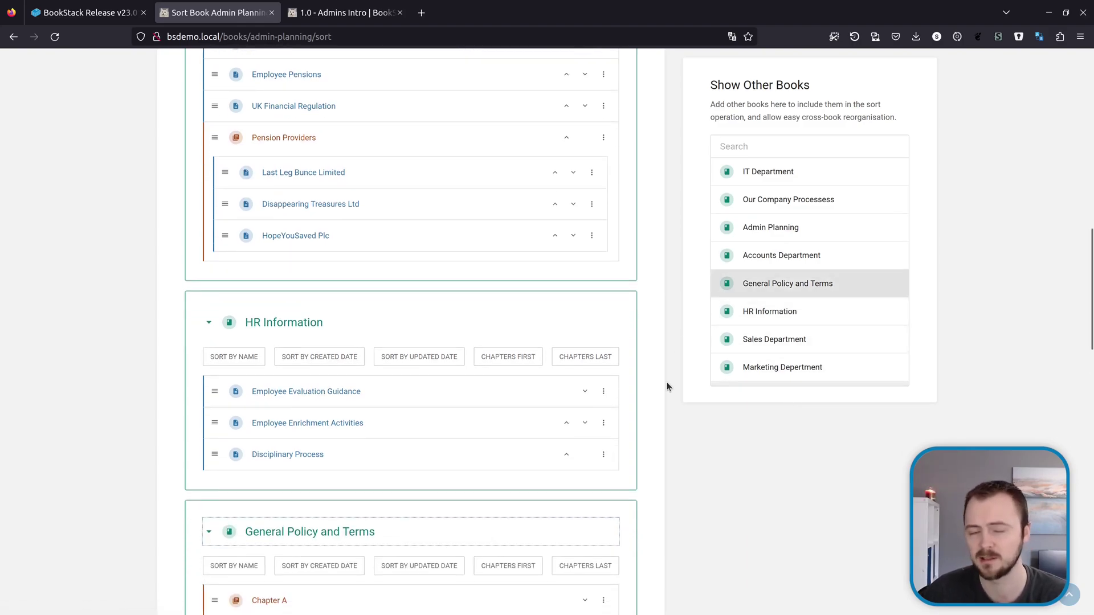
scroll(666, 387, "down", 1)
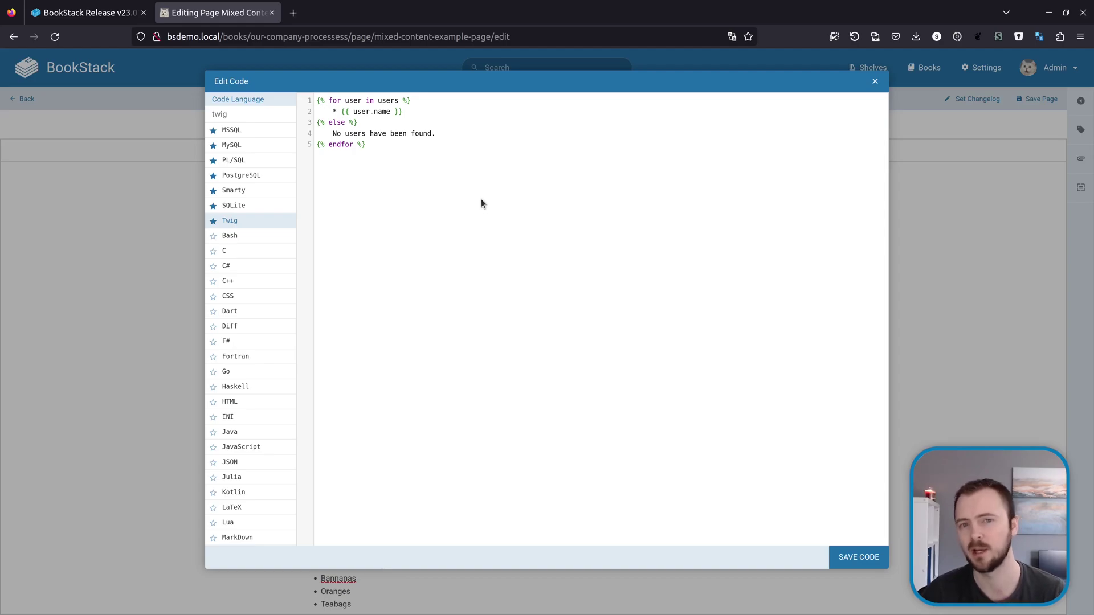
Switch back to the v23.01 release blog post tab.
key("ctrl+shift+Tab")
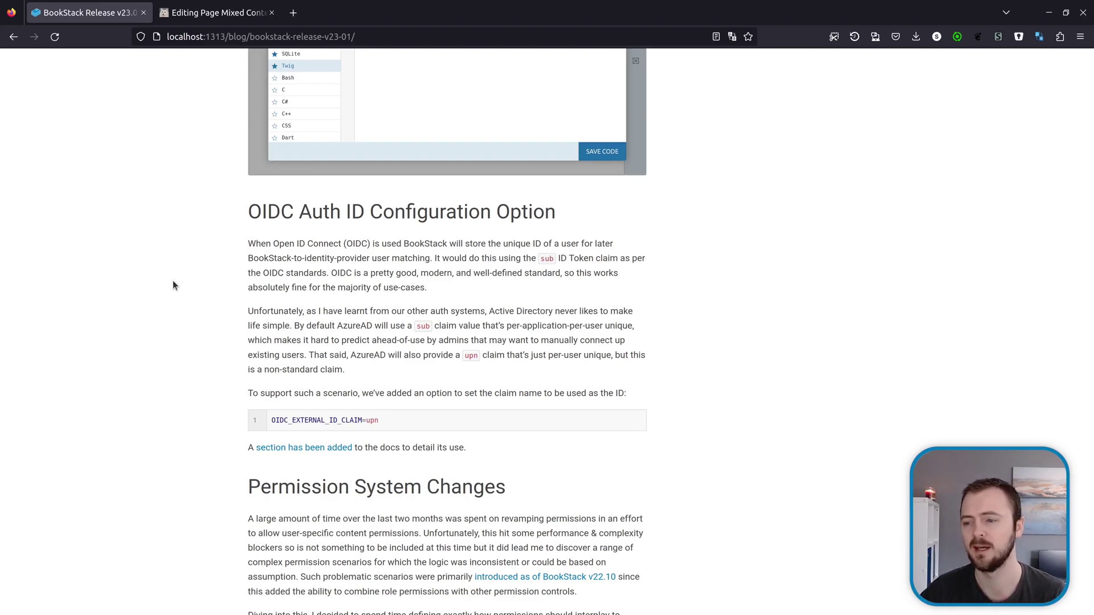
Scroll down the release post past Permission System Changes toward Translations.
scroll(385, 87, "down", 15)
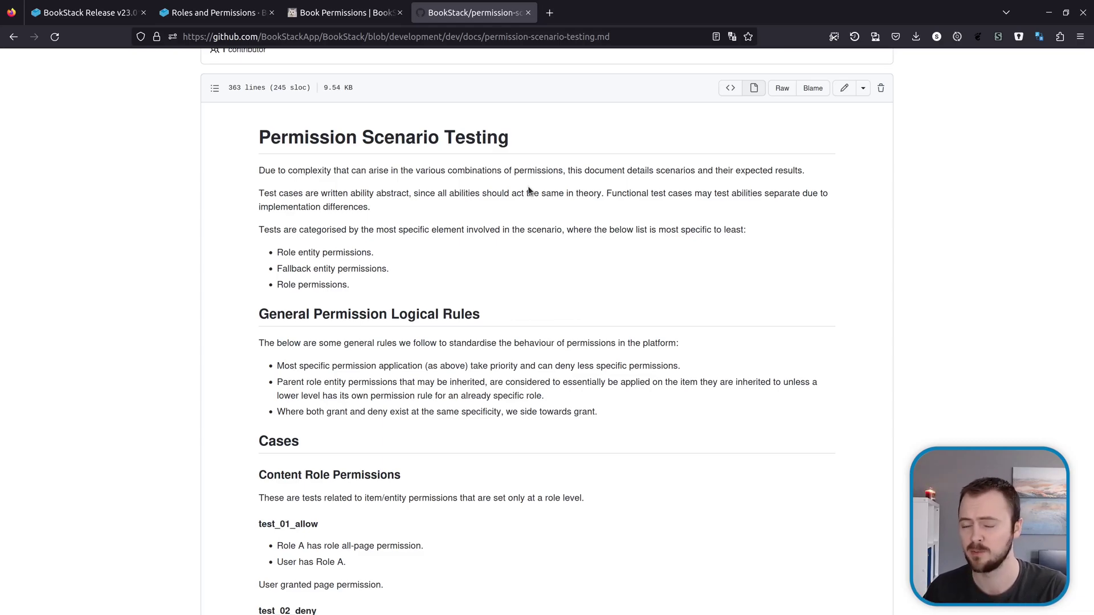
Autoscroll the permission-scenario-testing.md file down to the test_40–test_51 multi-role inheritance and override cases.
middle_click(860, 227)
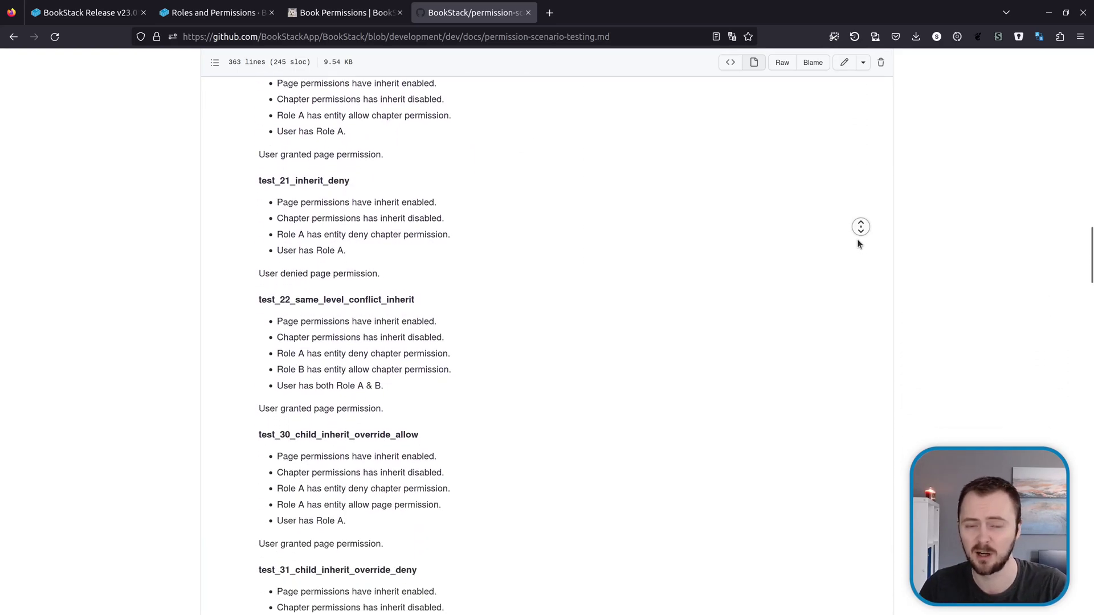
middle_click(859, 238)
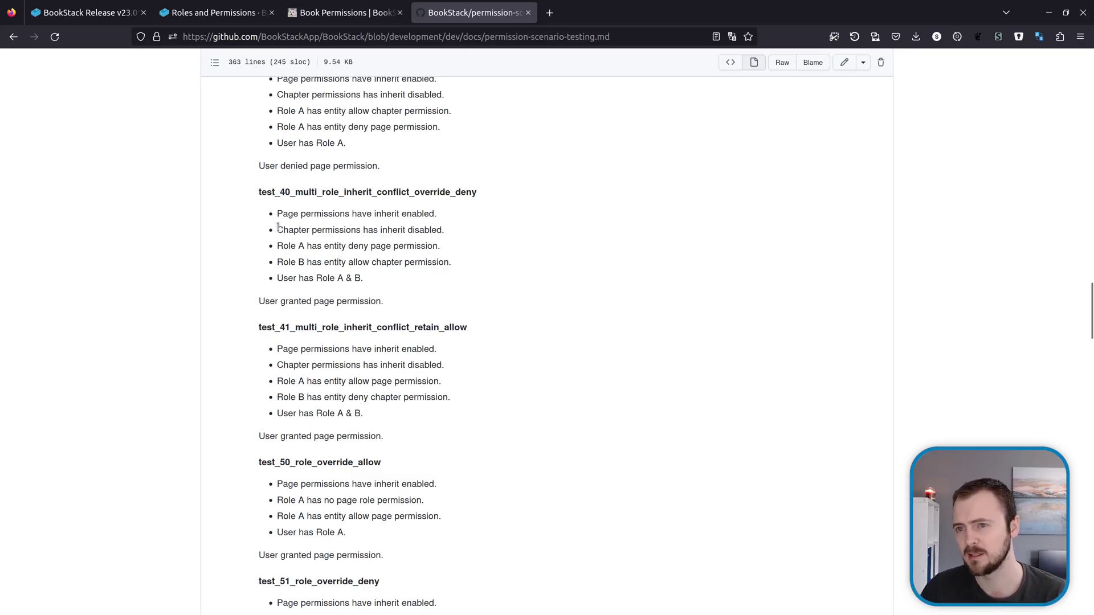
Switch to the Roles and Permissions tab and scroll to the Advanced Permission Logic heading.
left_click(212, 12)
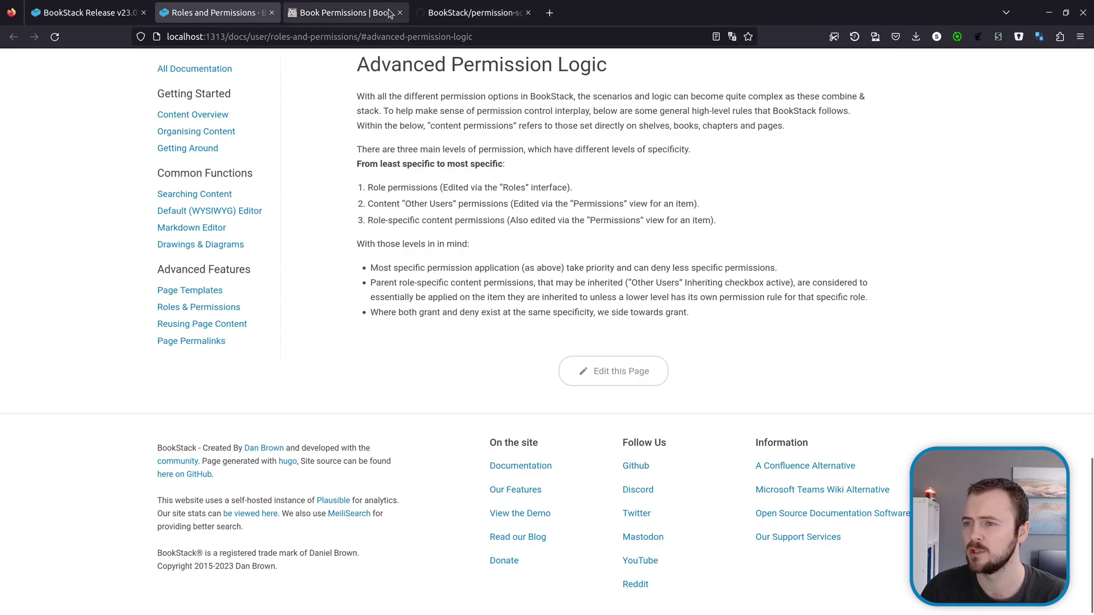
scroll(562, 245, "down", 1)
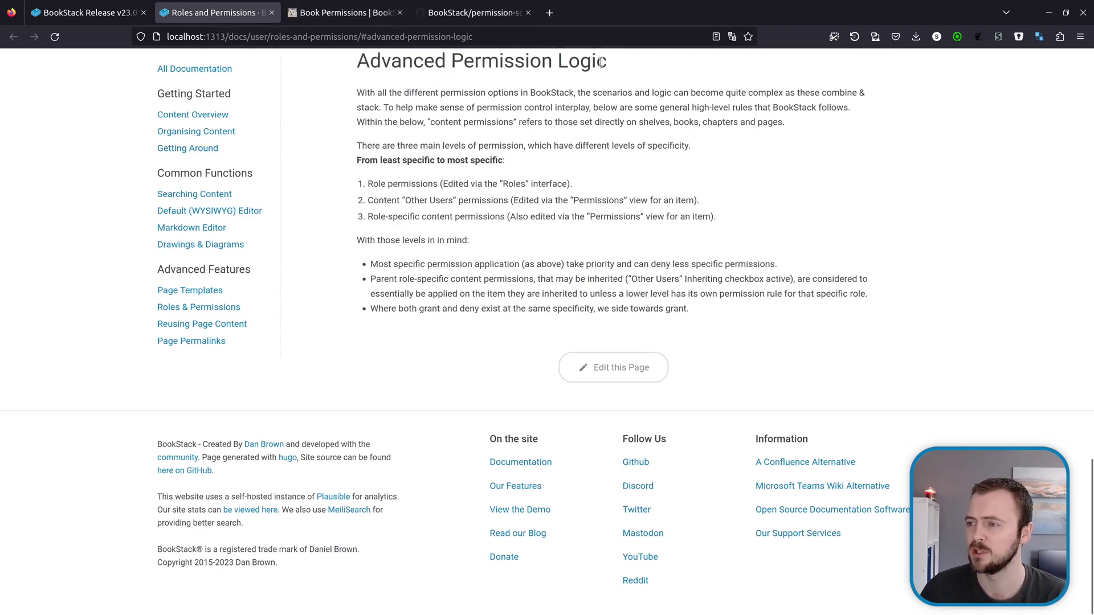
scroll(485, 159, "up", 1)
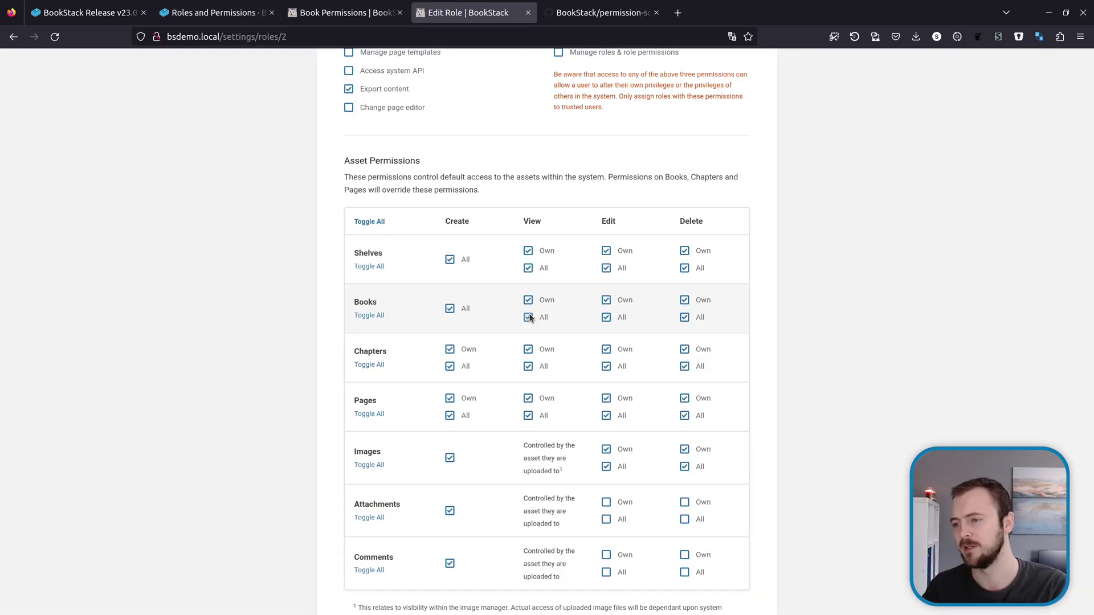
Stop Everyone Else inheriting defaults on Admin Planning, granting View, Create and Update, then return to the Editor role.
scroll(529, 317, "up", 10)
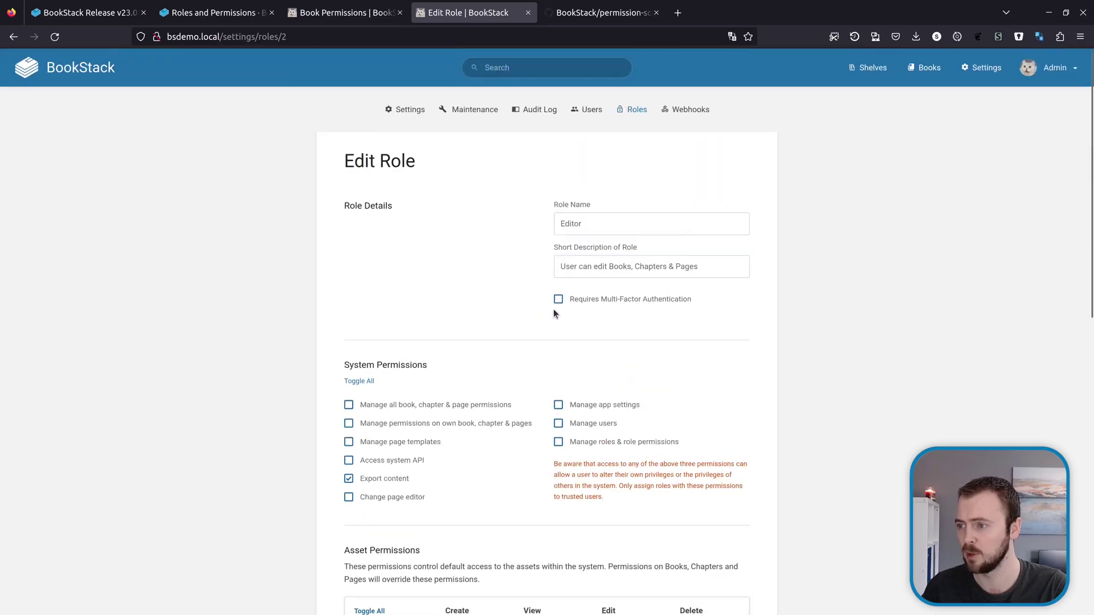
key("ctrl+Page_Up")
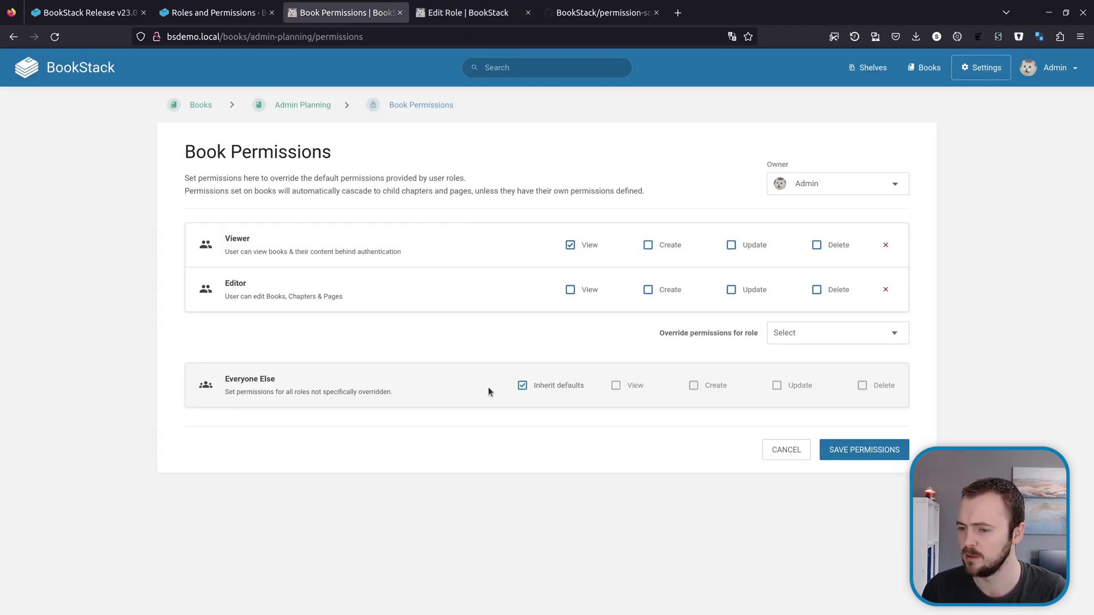
left_click(557, 387)
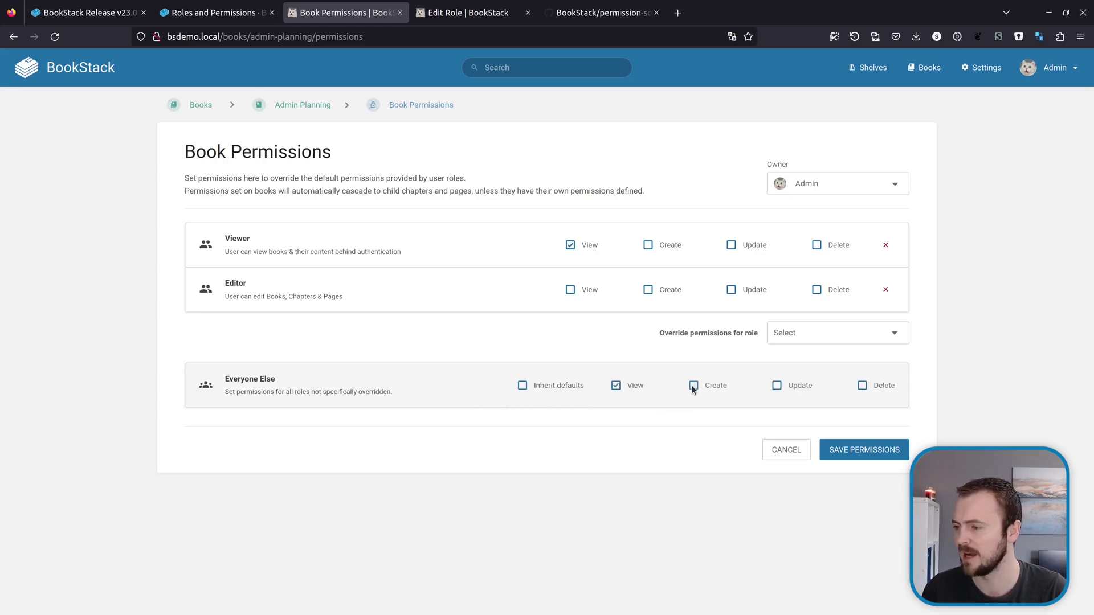
left_click(800, 386)
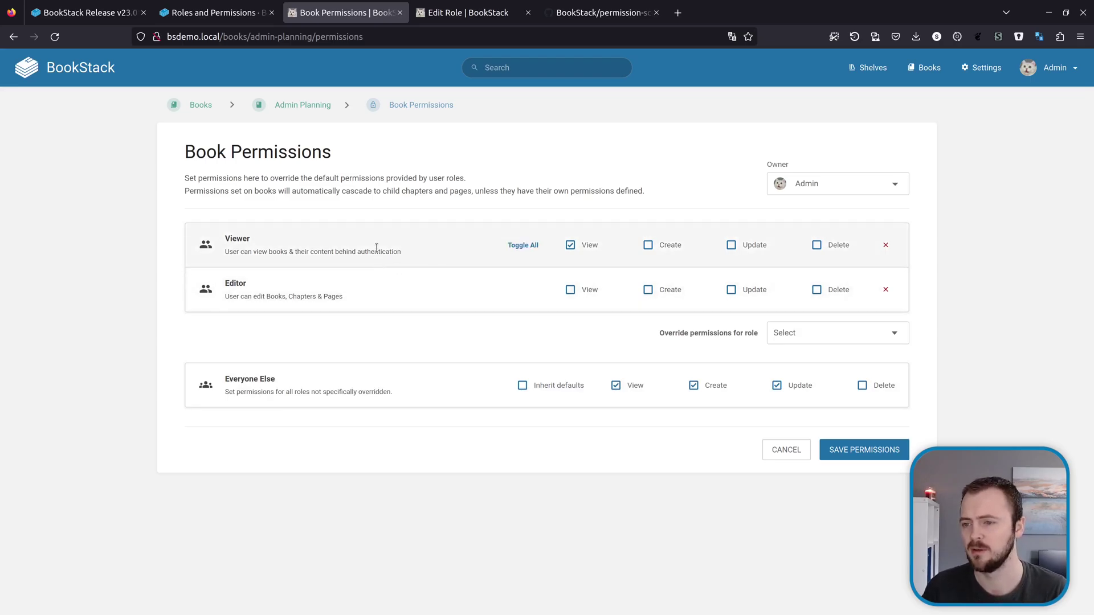
key("ctrl+Tab")
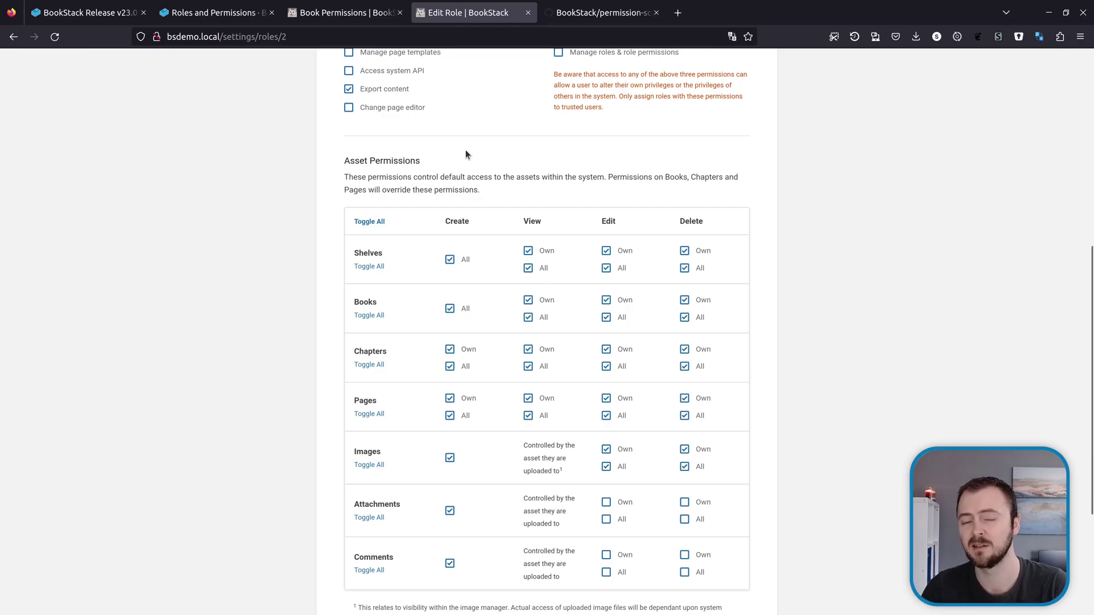
key("ctrl+shift+Tab")
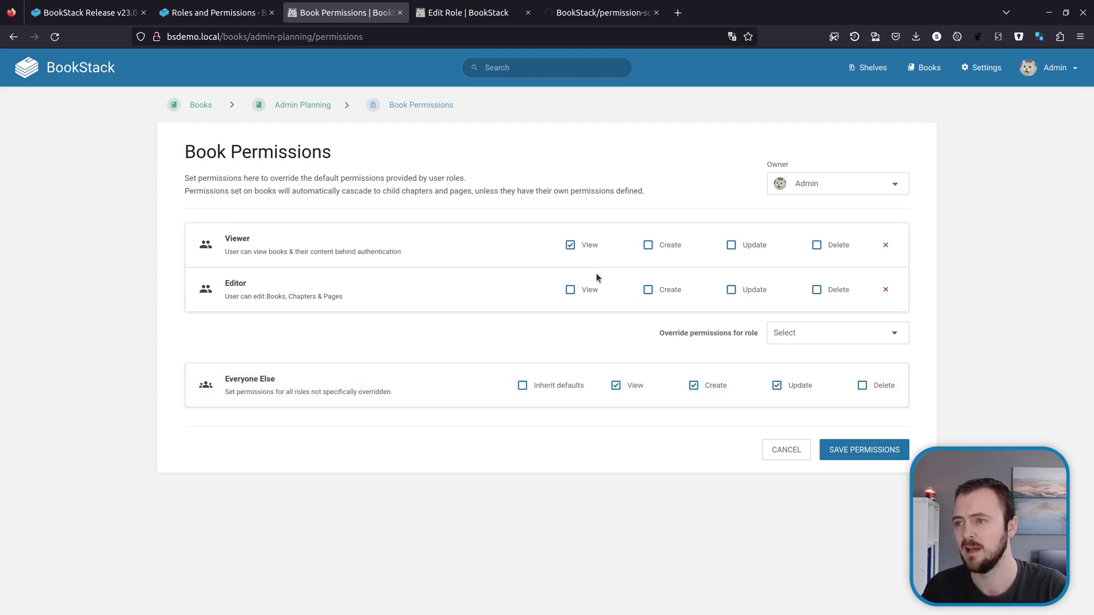
left_click(468, 12)
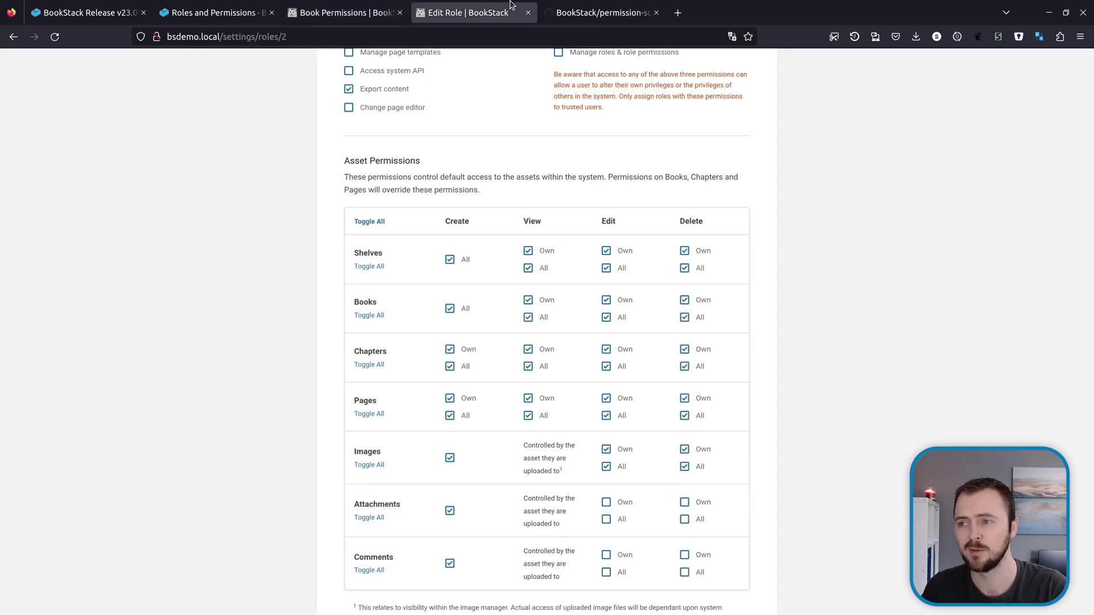
left_click(358, 8)
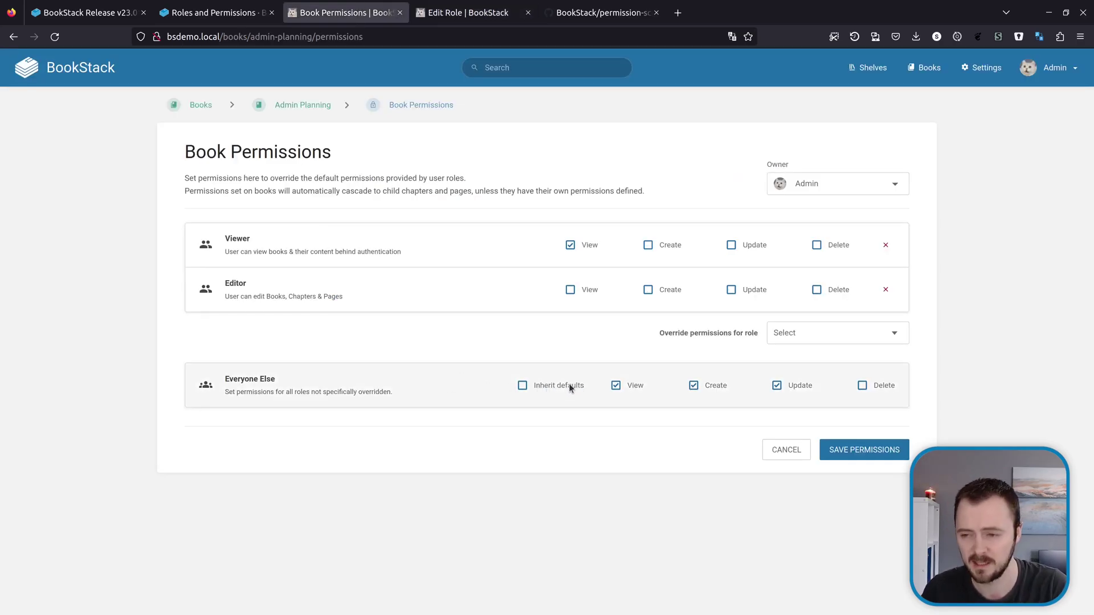
mouse_move(516, 288)
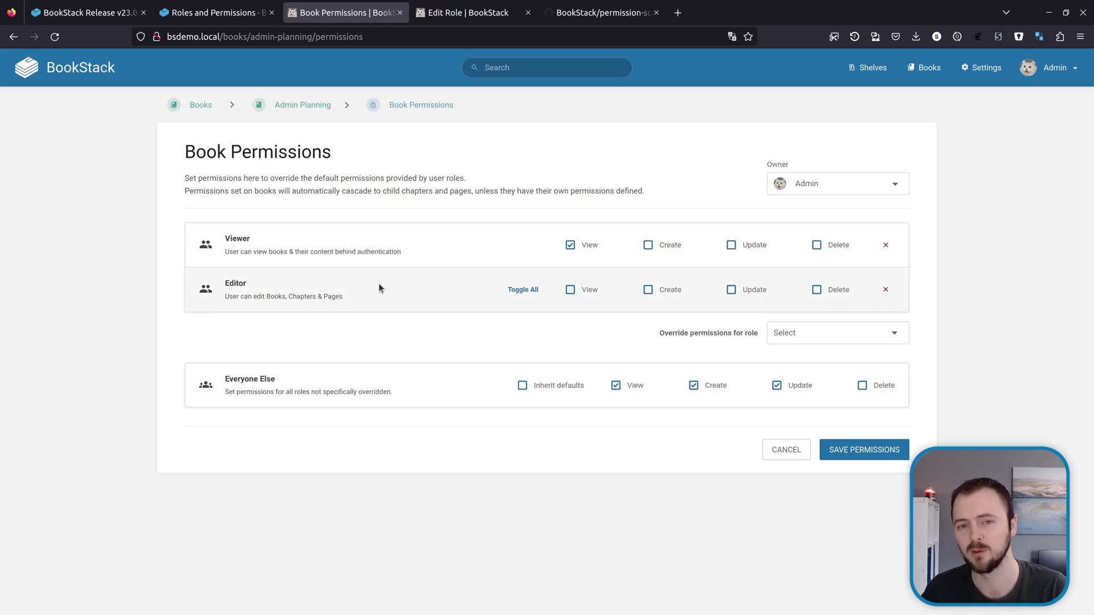
Glance at the Editor role's asset permissions, then go back to the Admin Planning book permissions.
key("ctrl+Tab")
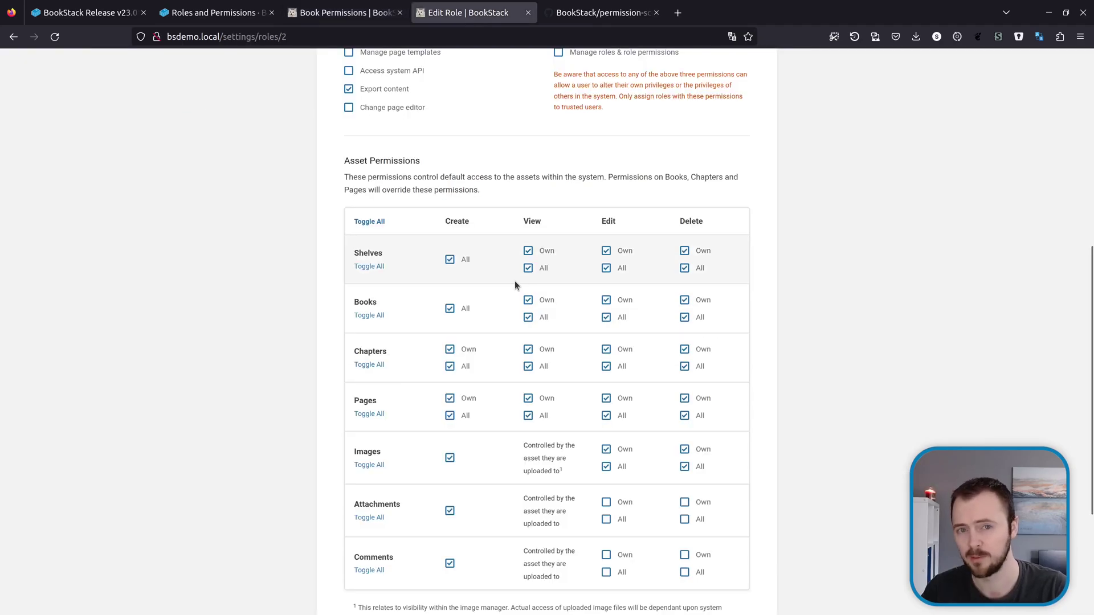
key("ctrl+shift+Tab")
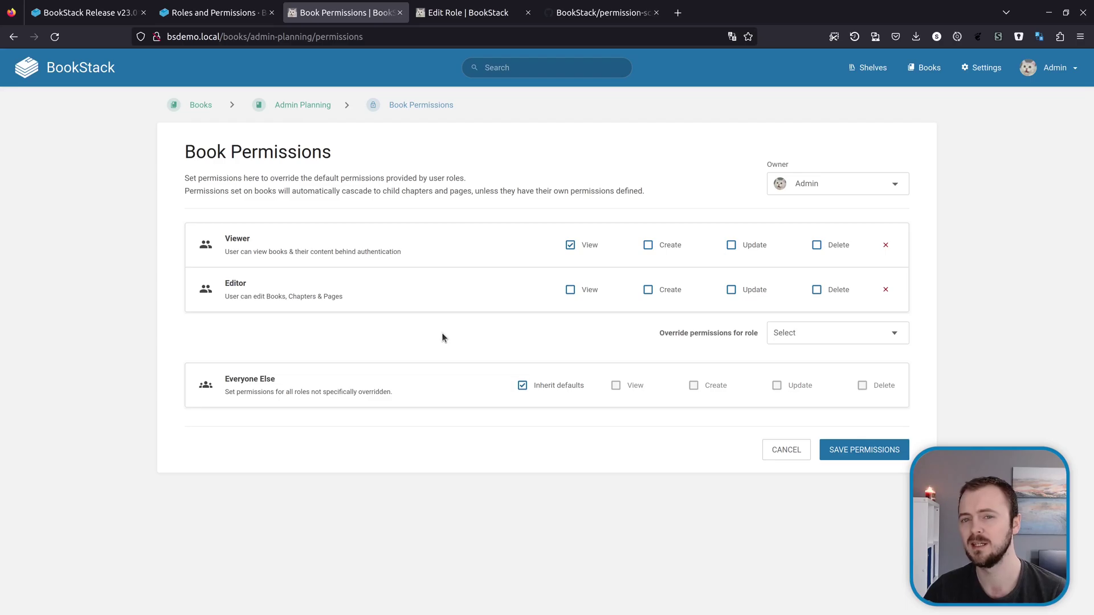
Switch to the first tab holding the v23.01 release blog post.
key("ctrl+1")
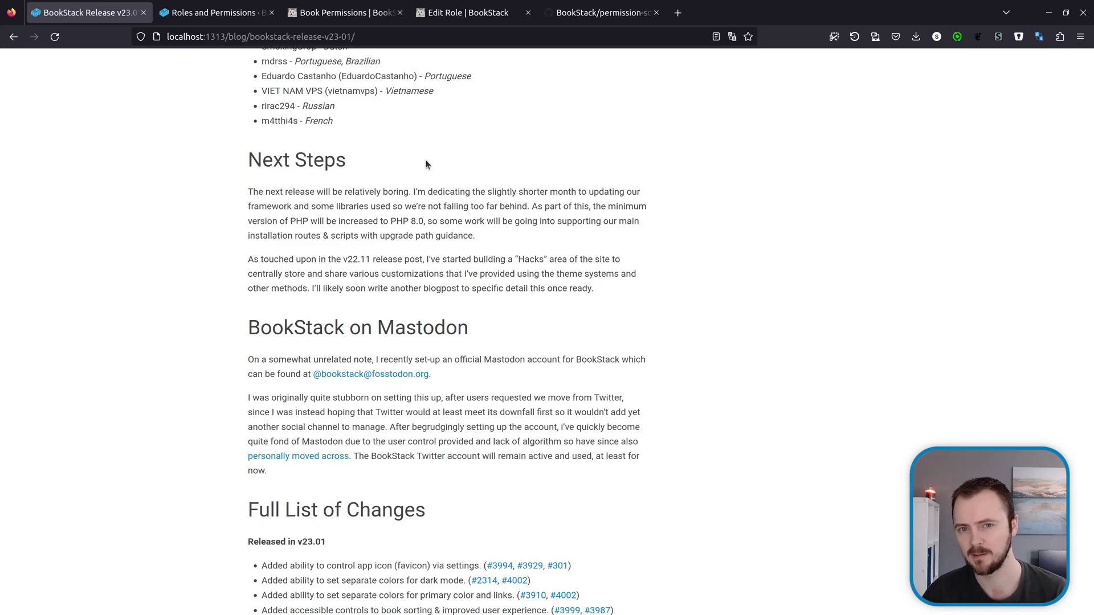
Open BookStack's fosstodon.org Mastodon profile in a new tab, then return to the v23.01 post.
left_click(370, 374)
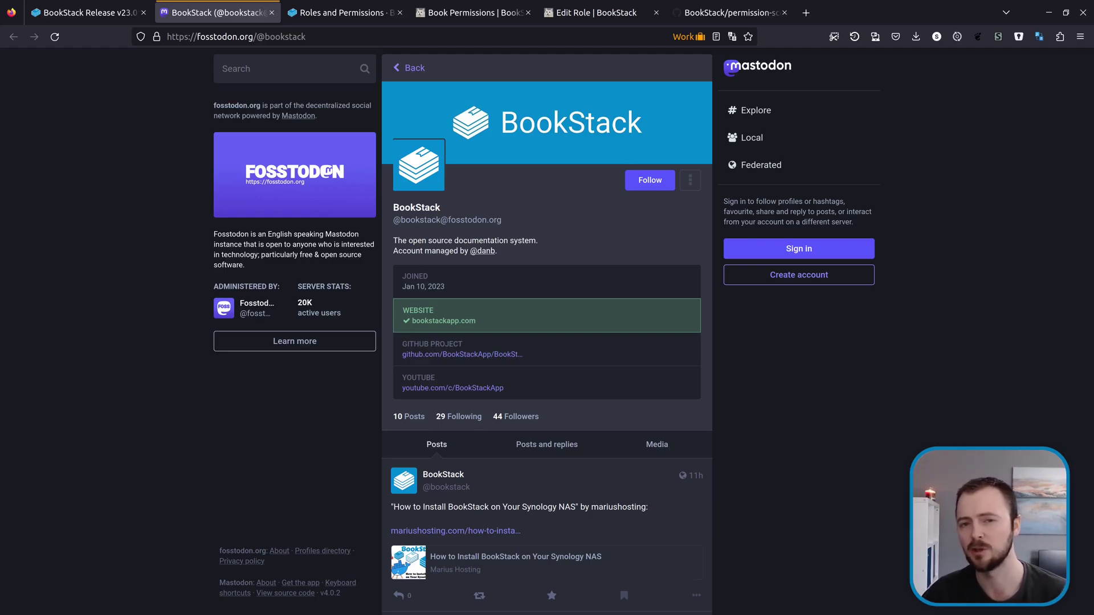
key("ctrl+shift+Tab")
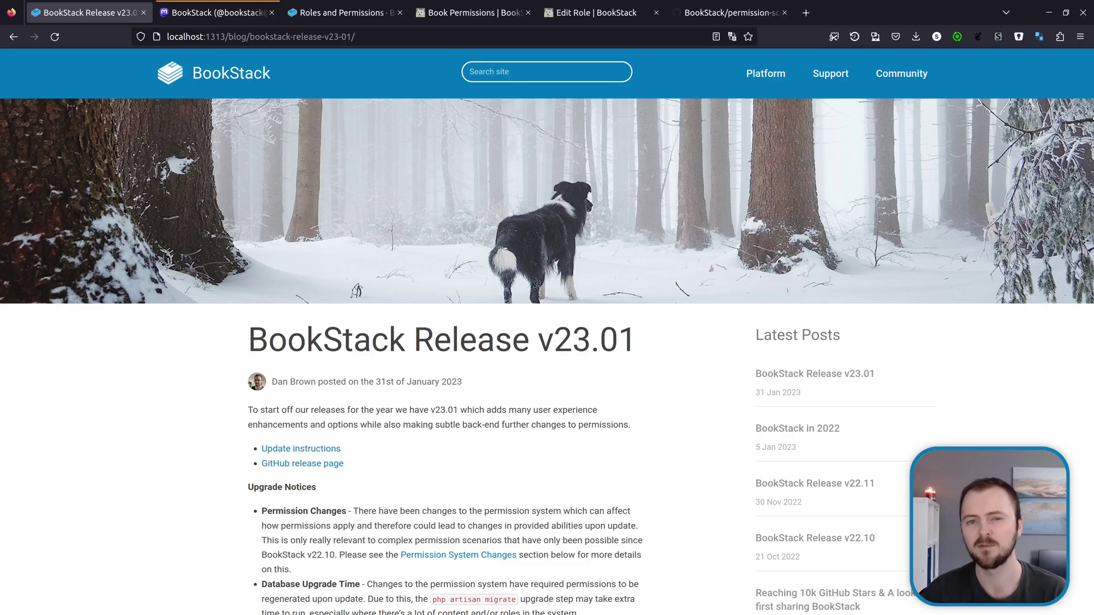